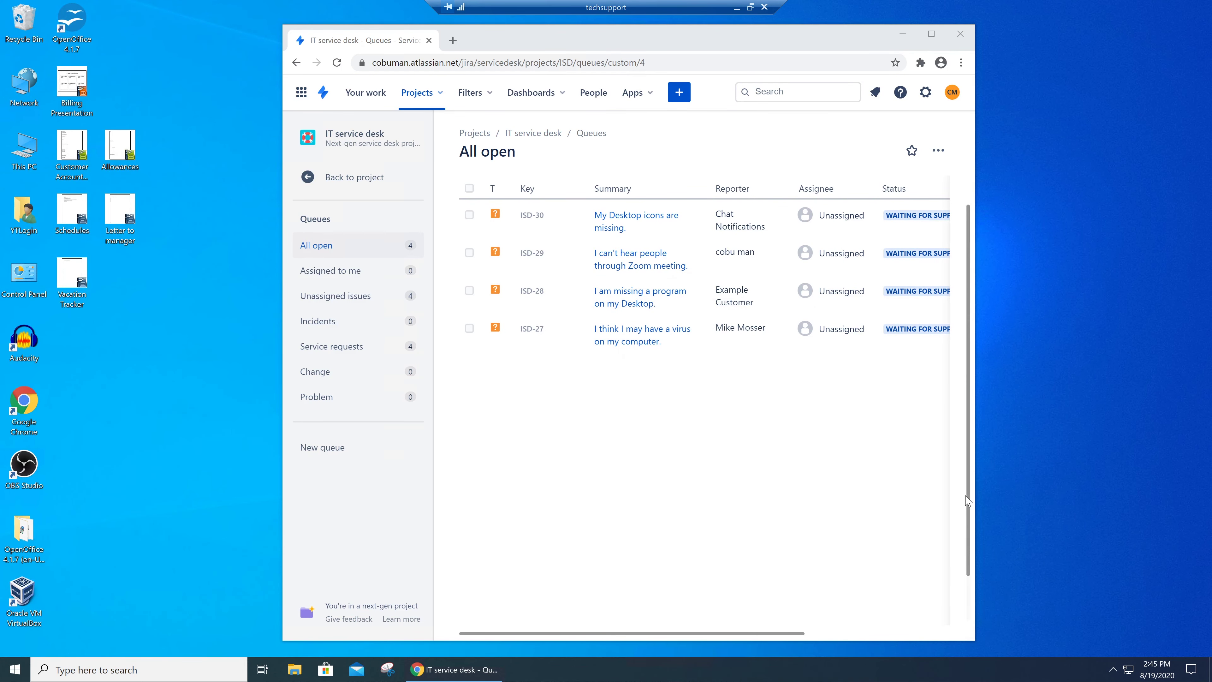
Examine the time-to-done column for the tickets in the All open queue.
key(super+Up)
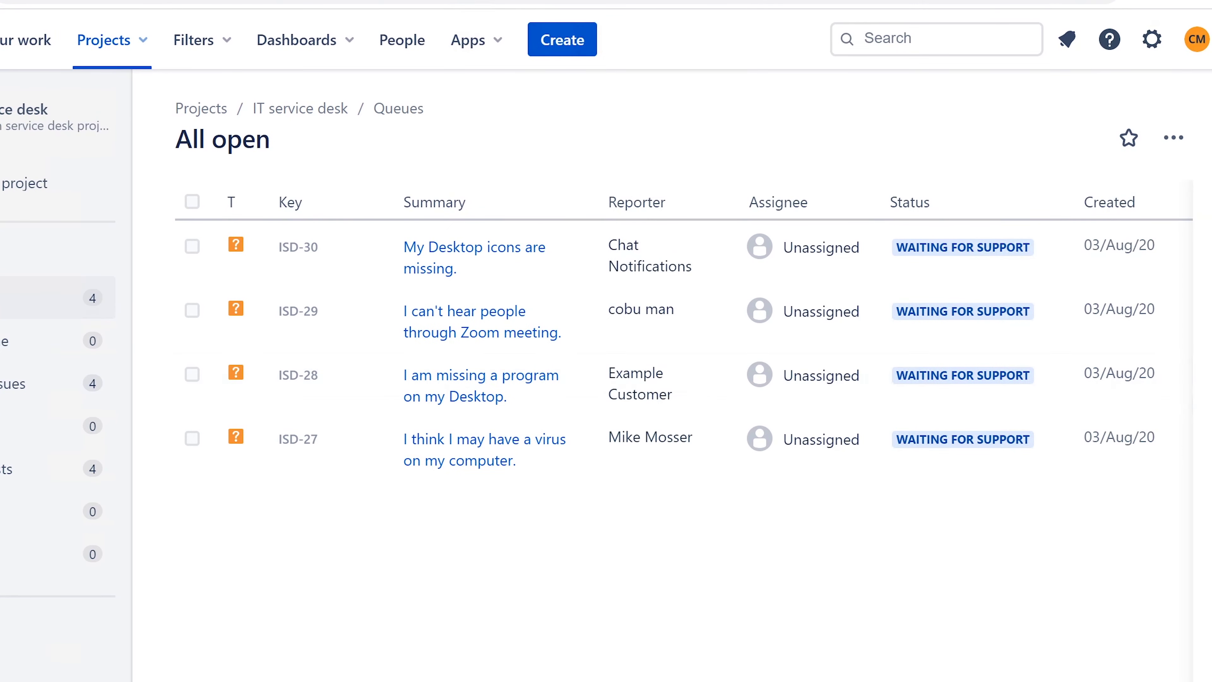
scroll(1139, 638, right, 5)
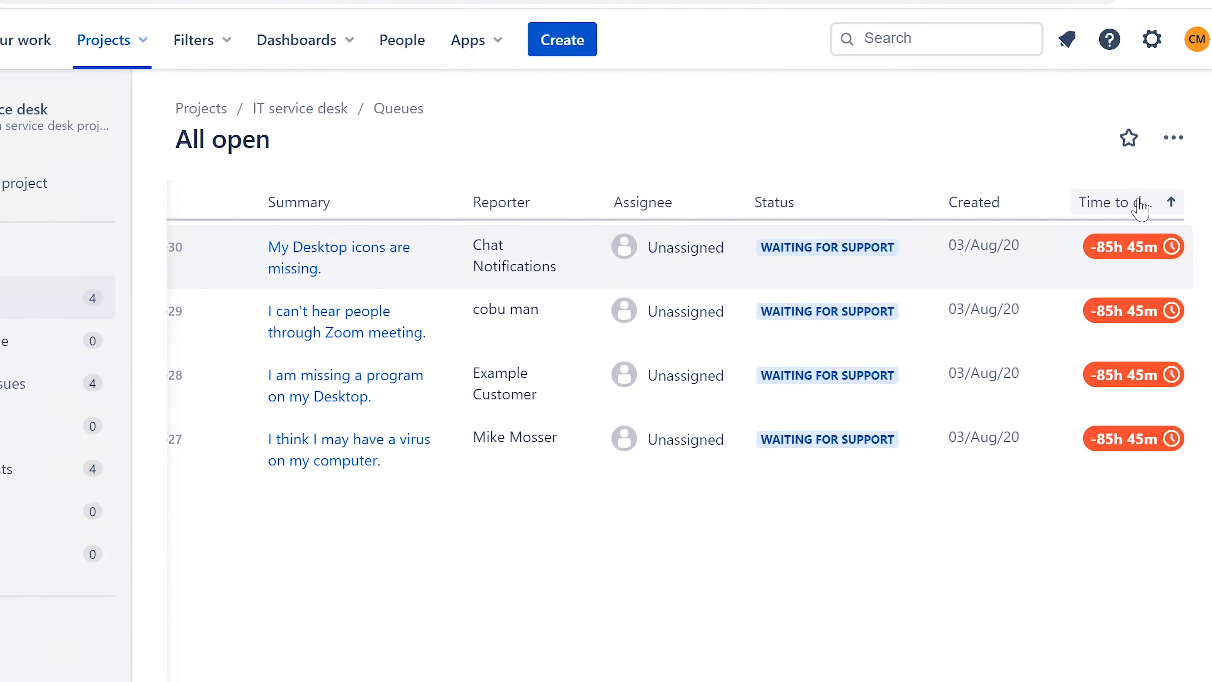
mouse_move(1145, 248)
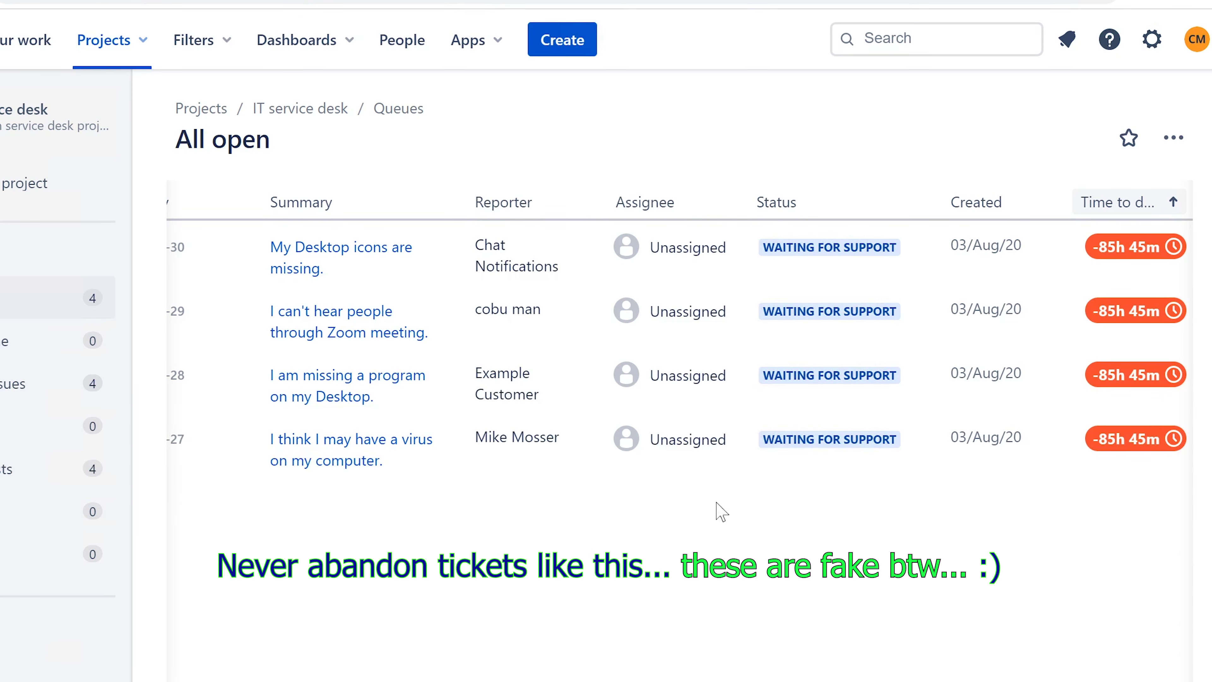
Create a Get IT help issue in IT service desk (ISD) with summary and description "fake ticket".
click(586, 44)
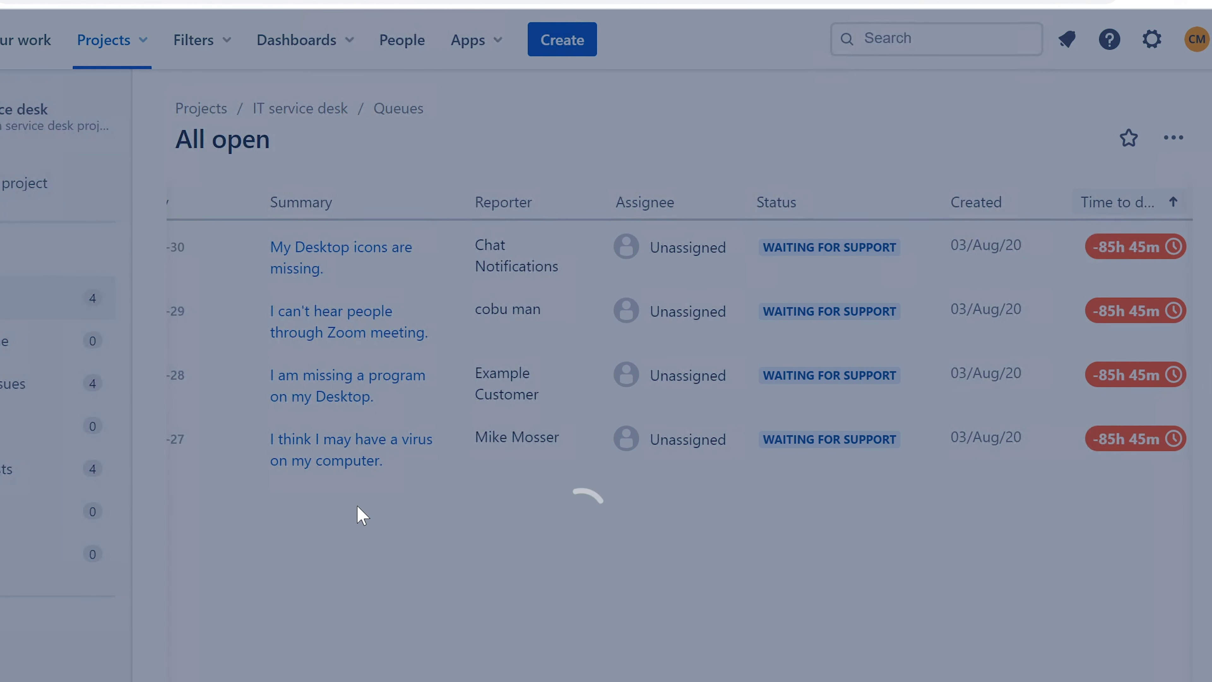
text(fa)
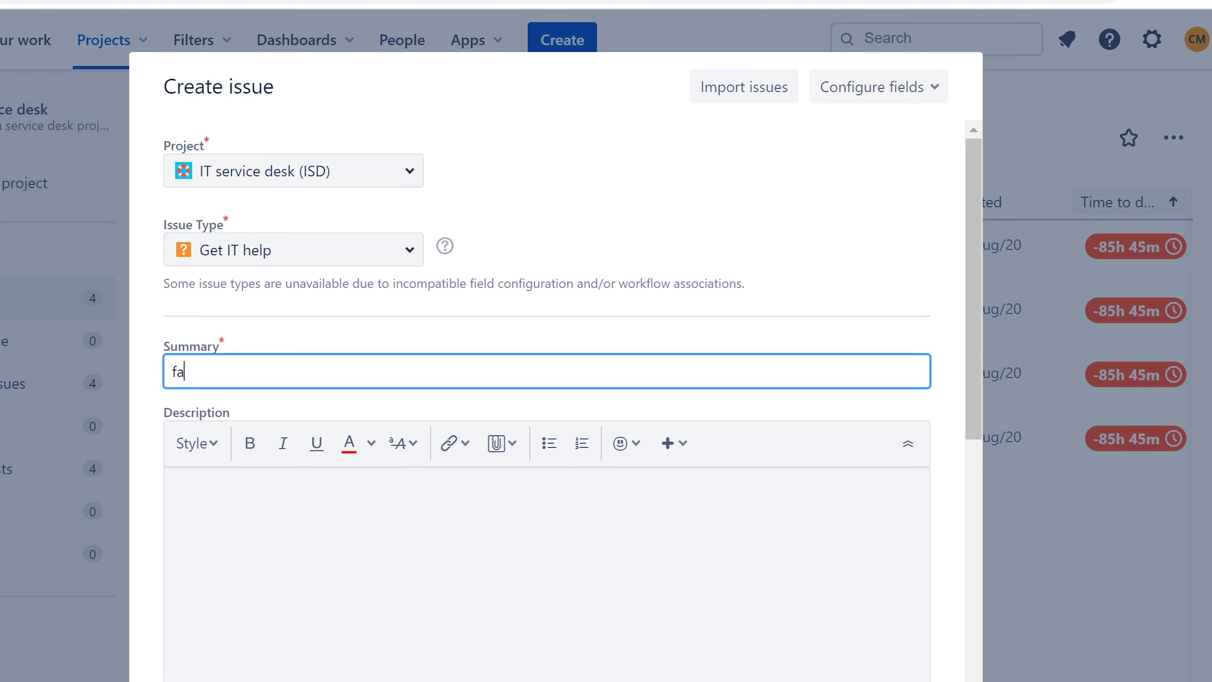
text(ke tickets)
key(BackSpace)
key(Tab)
text(fa)
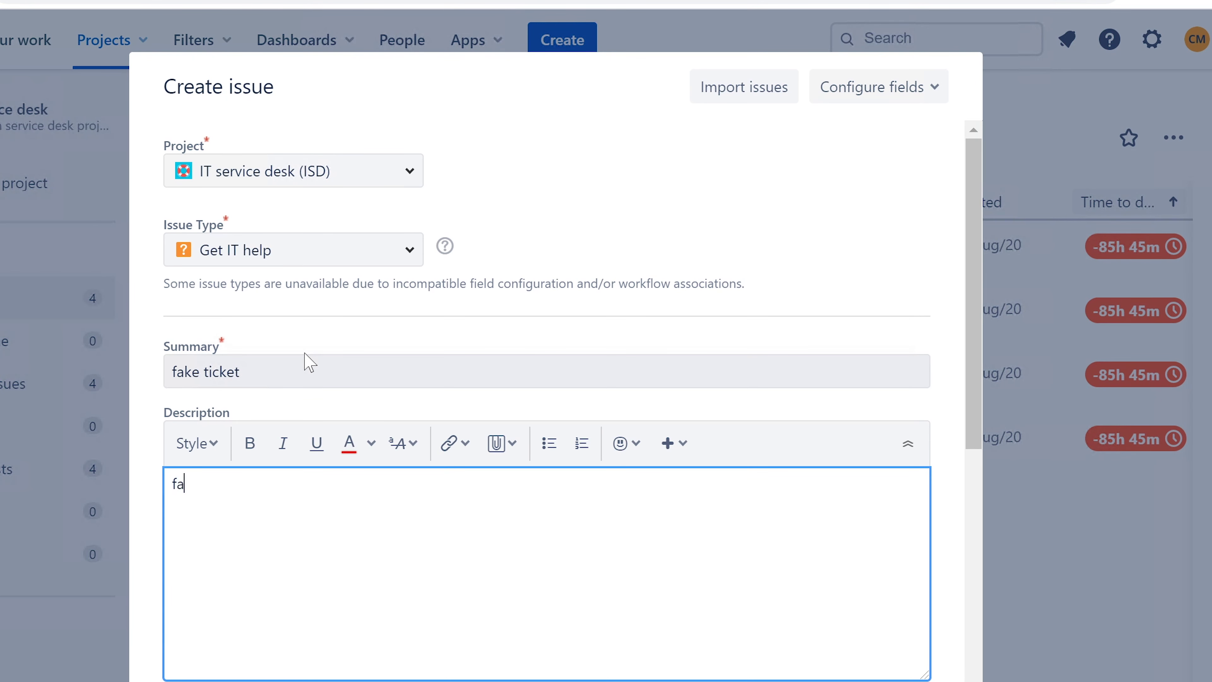
text(ke ticket)
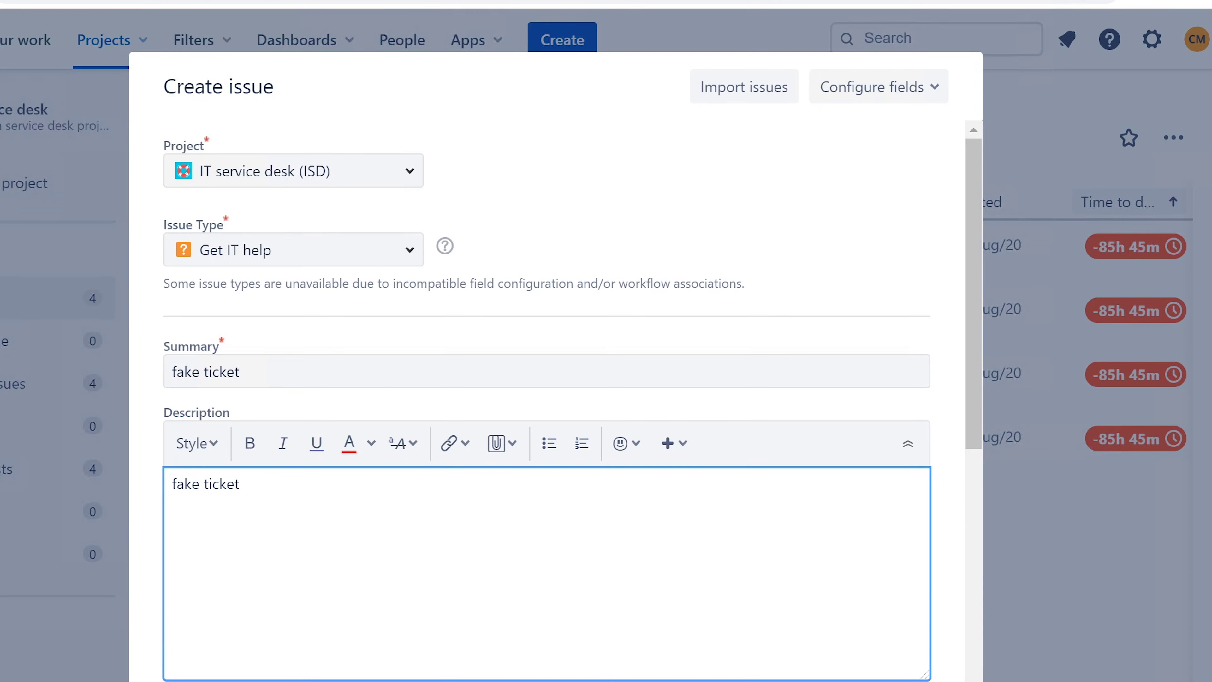
key(alt+s)
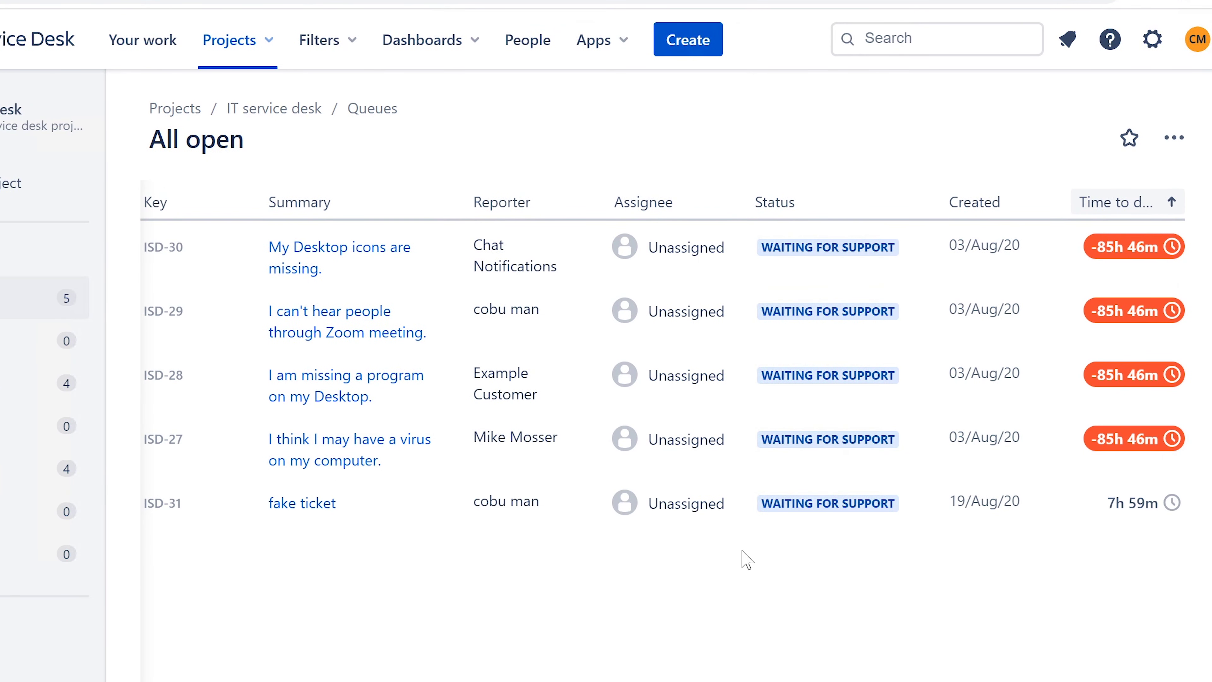
Open the ticket "My Desktop icons are missing." and compare its customer reply and internal note editors.
mouse_move(1122, 491)
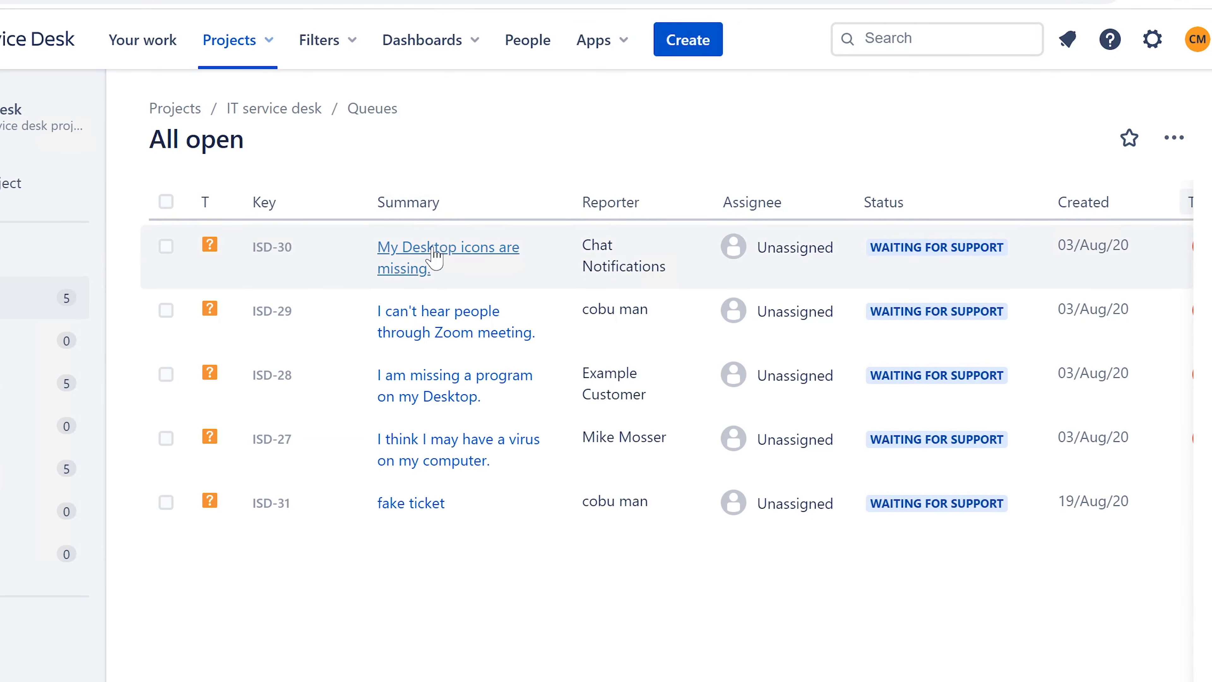
click(462, 258)
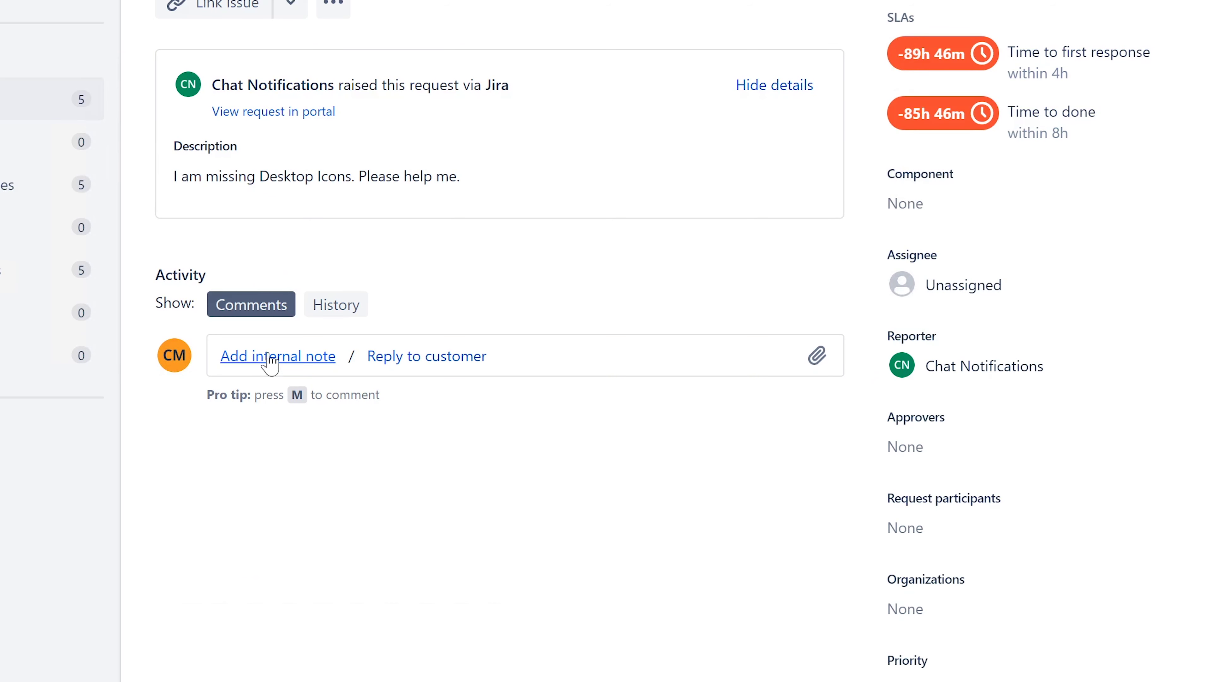
click(273, 362)
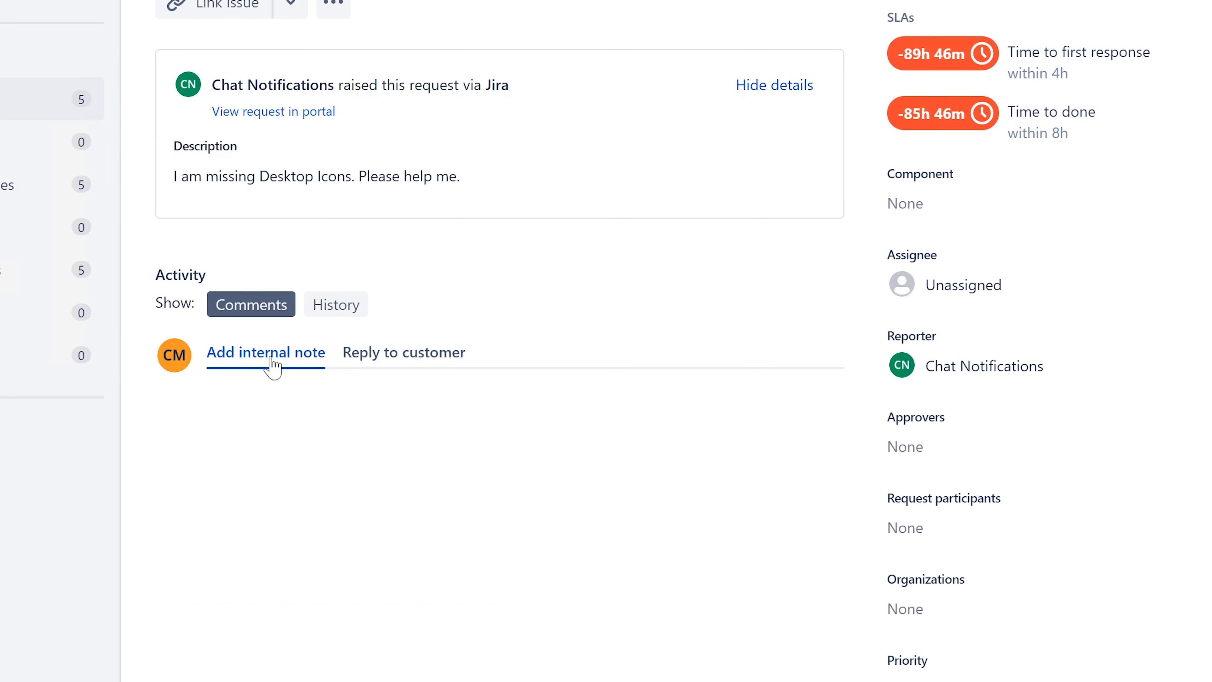
click(405, 353)
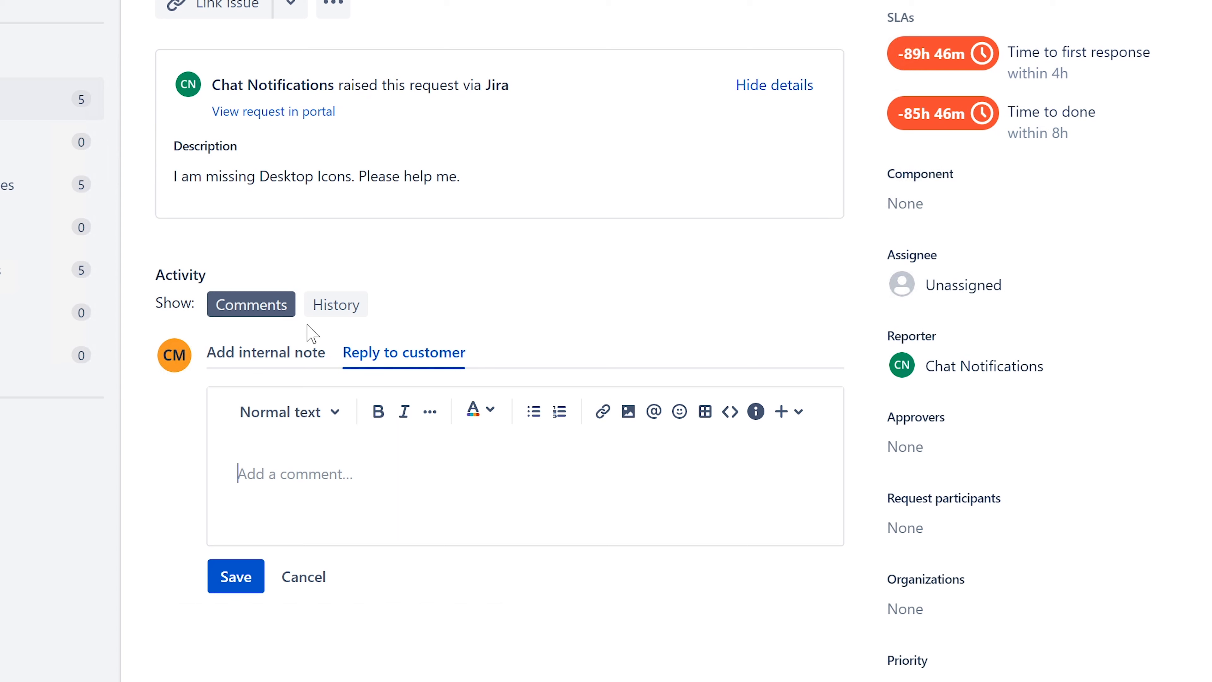
click(294, 359)
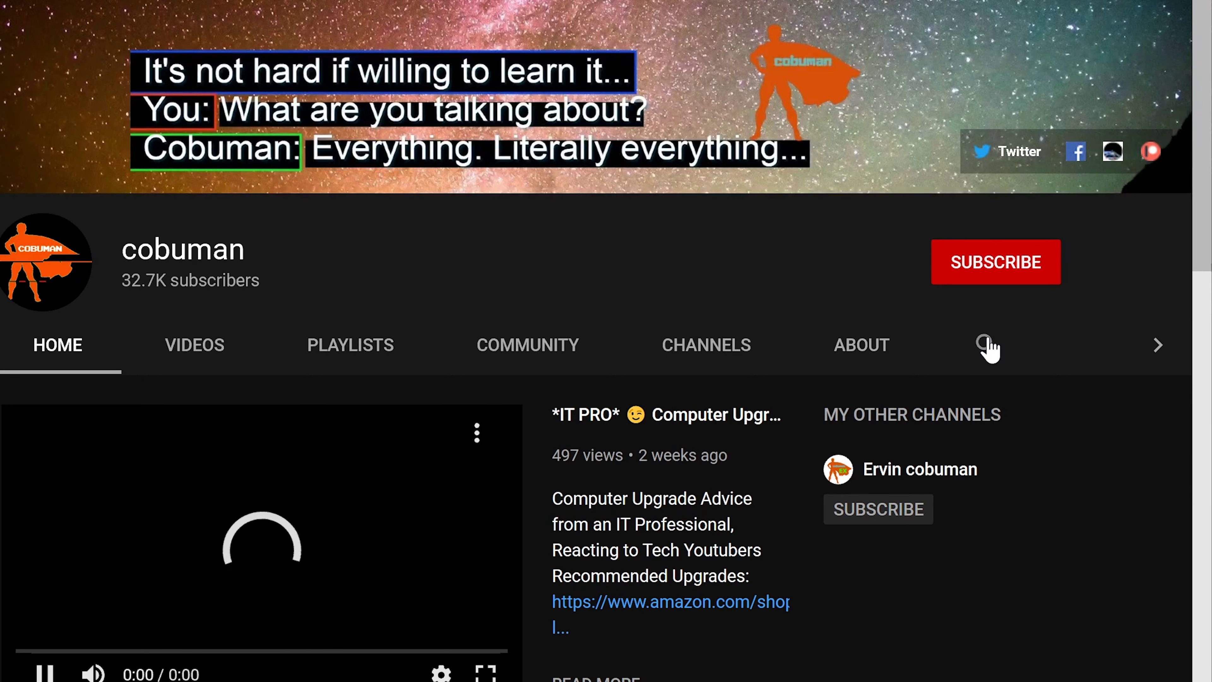
Switch to the cobuman YouTube channel, search its videos for "tickets" and look through the list.
click(986, 346)
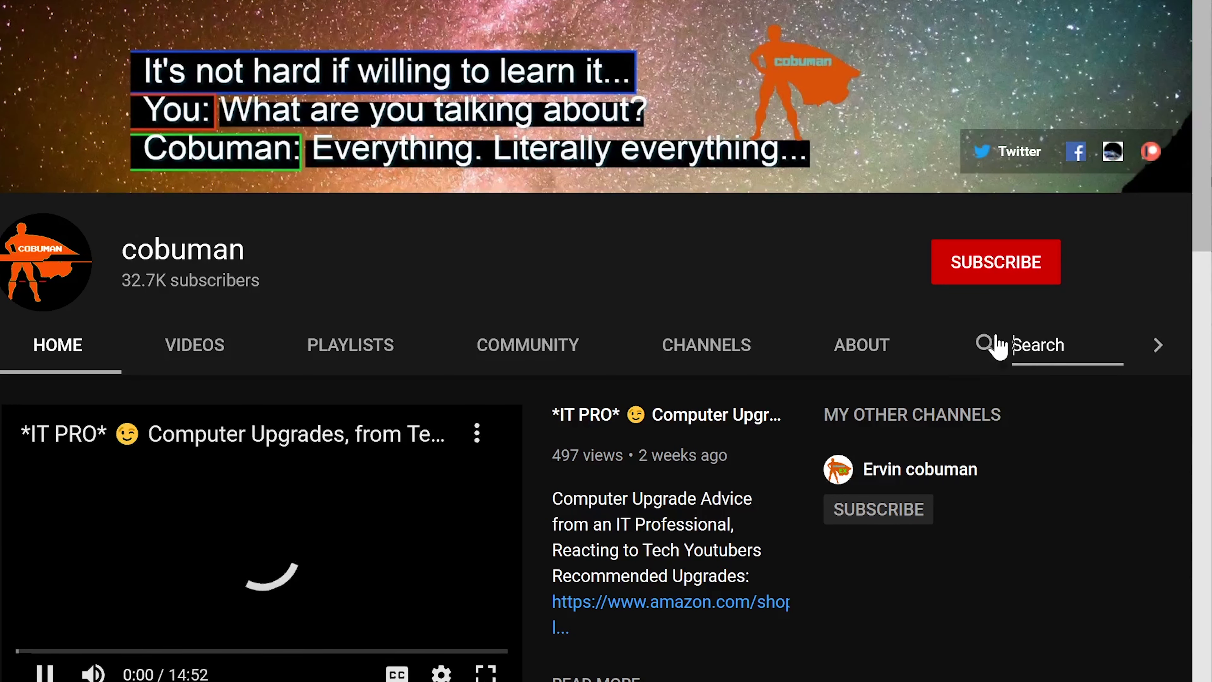
text(tickets)
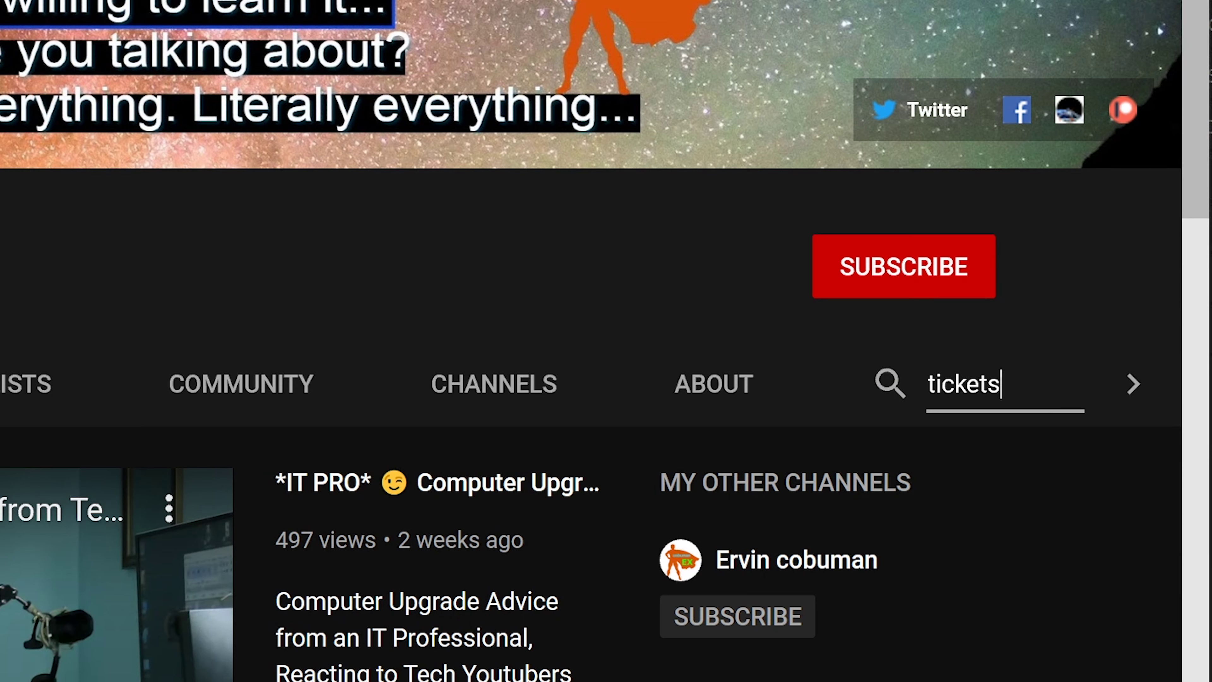
key(Return)
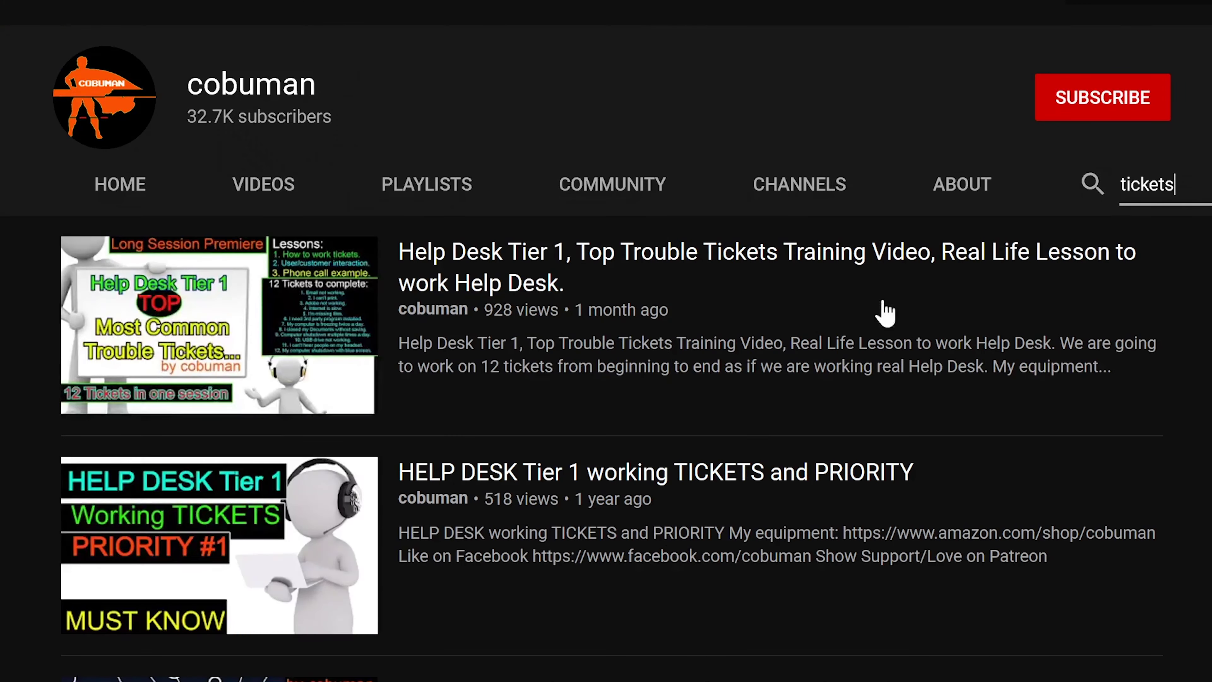
mouse_move(728, 399)
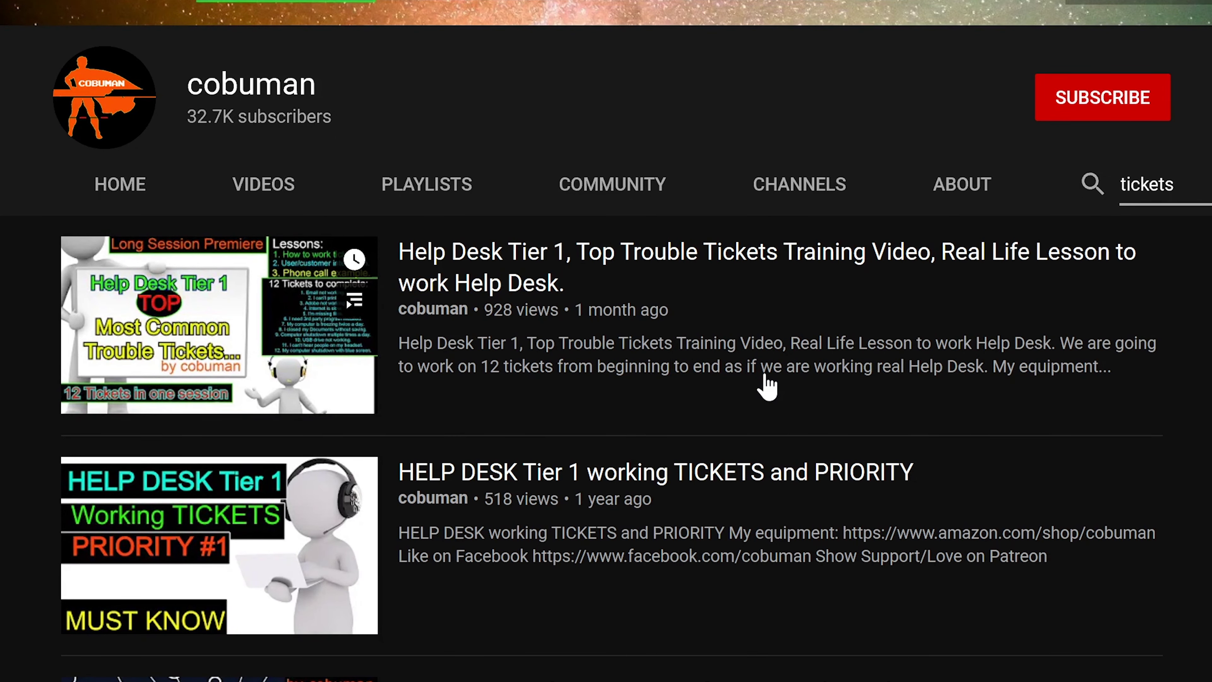
scroll(766, 387, down, 4)
scroll(765, 382, down, 15)
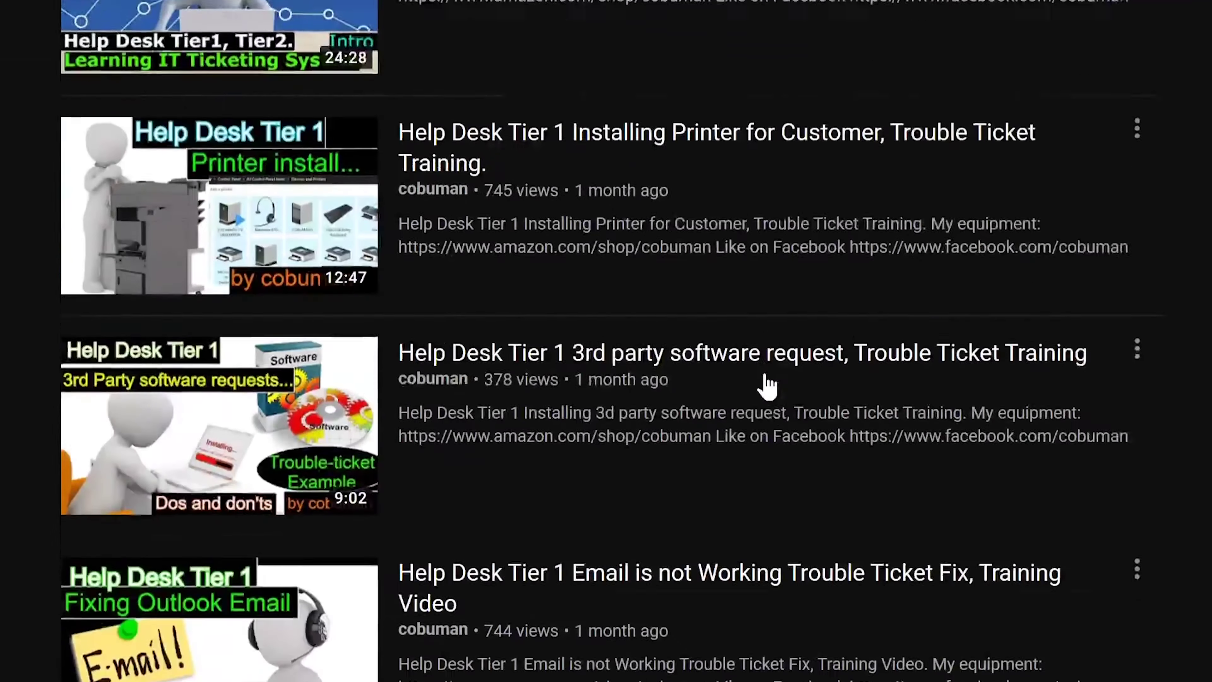
scroll(766, 385, down, 10)
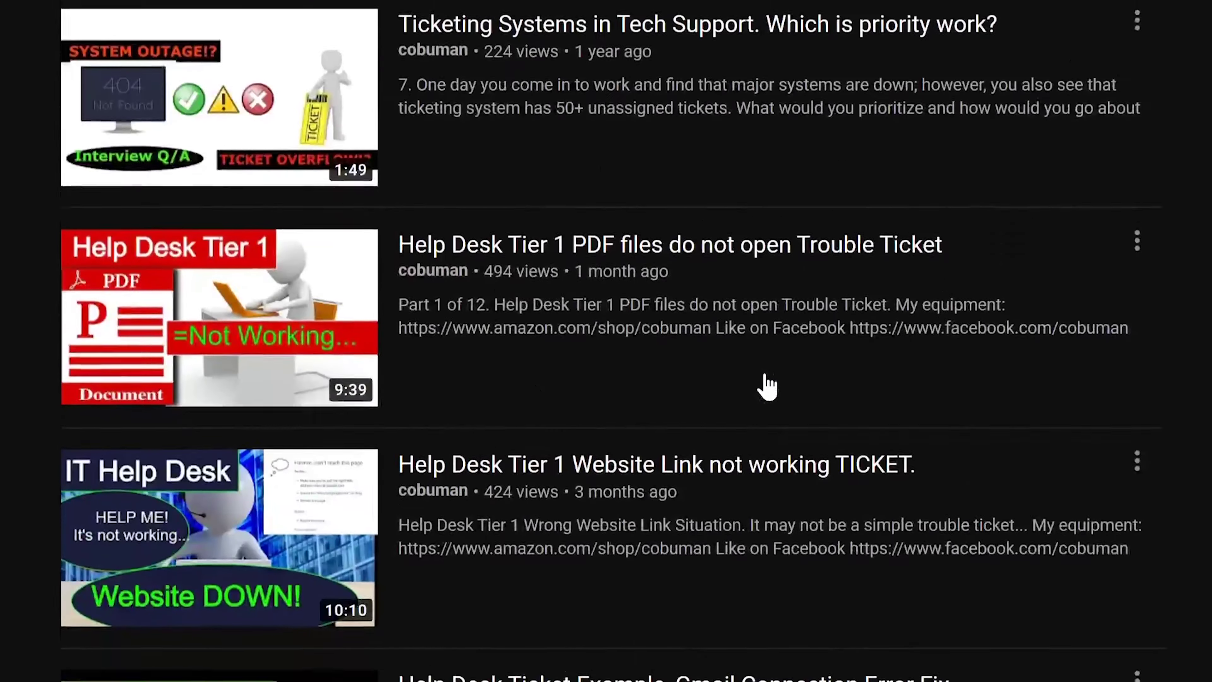
scroll(766, 385, up, 6)
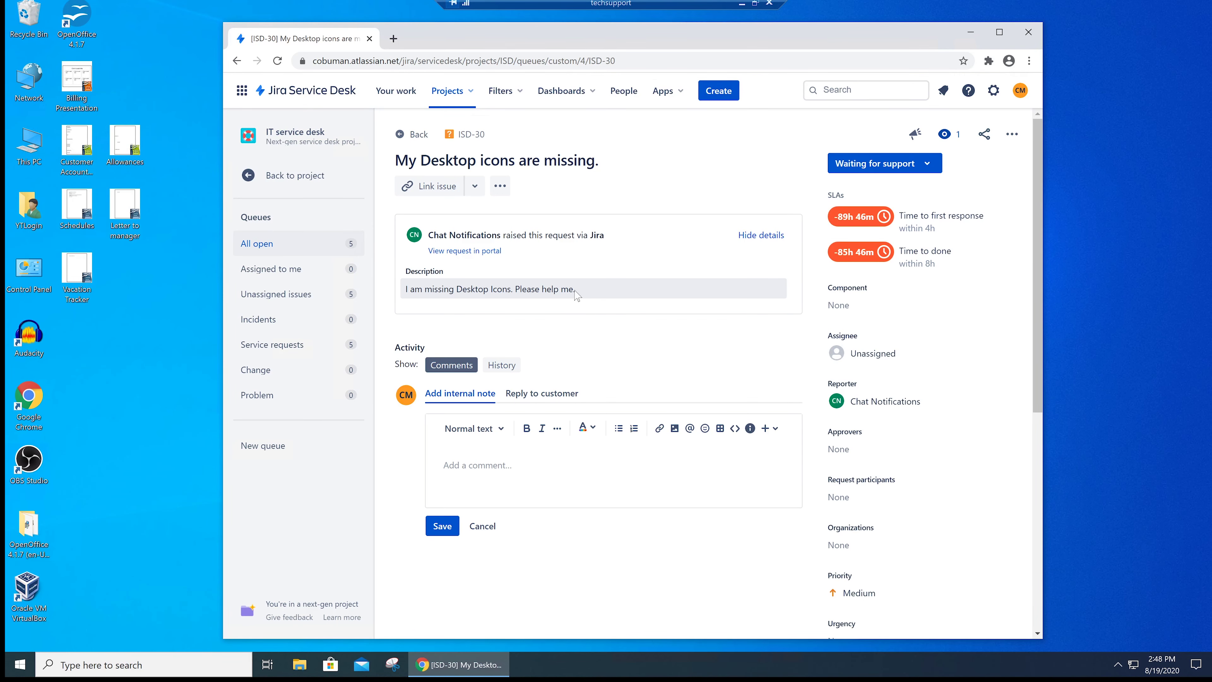
Return from the ticket to the All open queue and reopen "My Desktop icons are missing.".
click(236, 60)
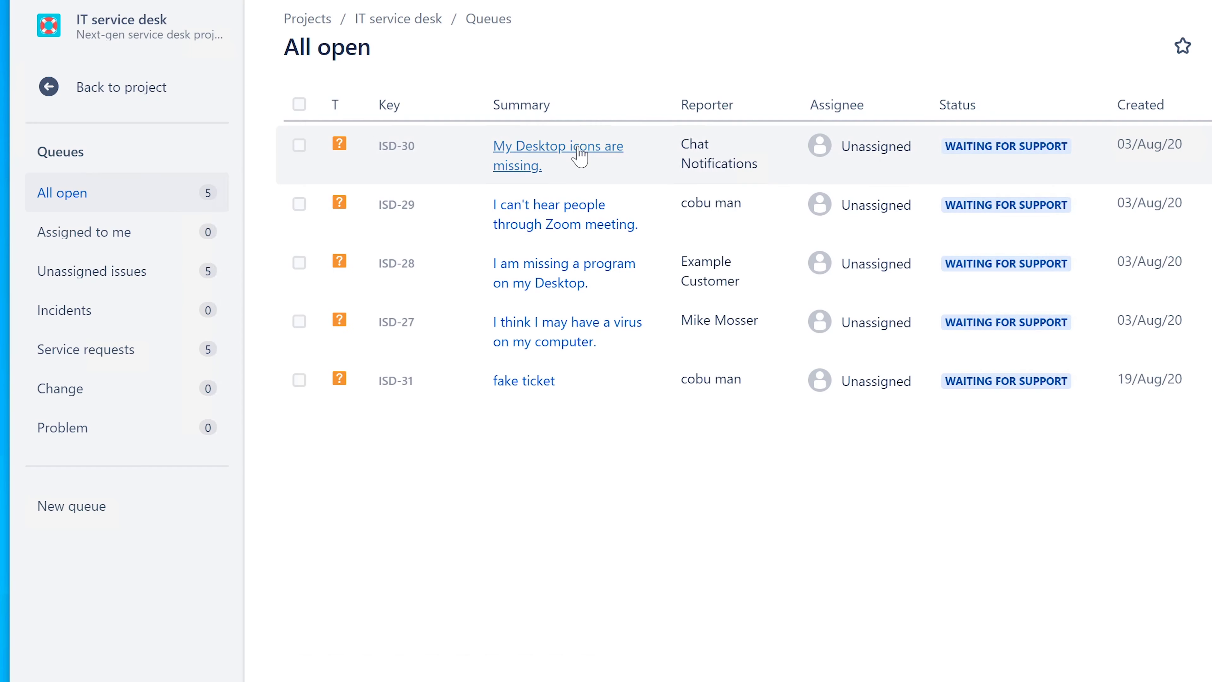
click(589, 216)
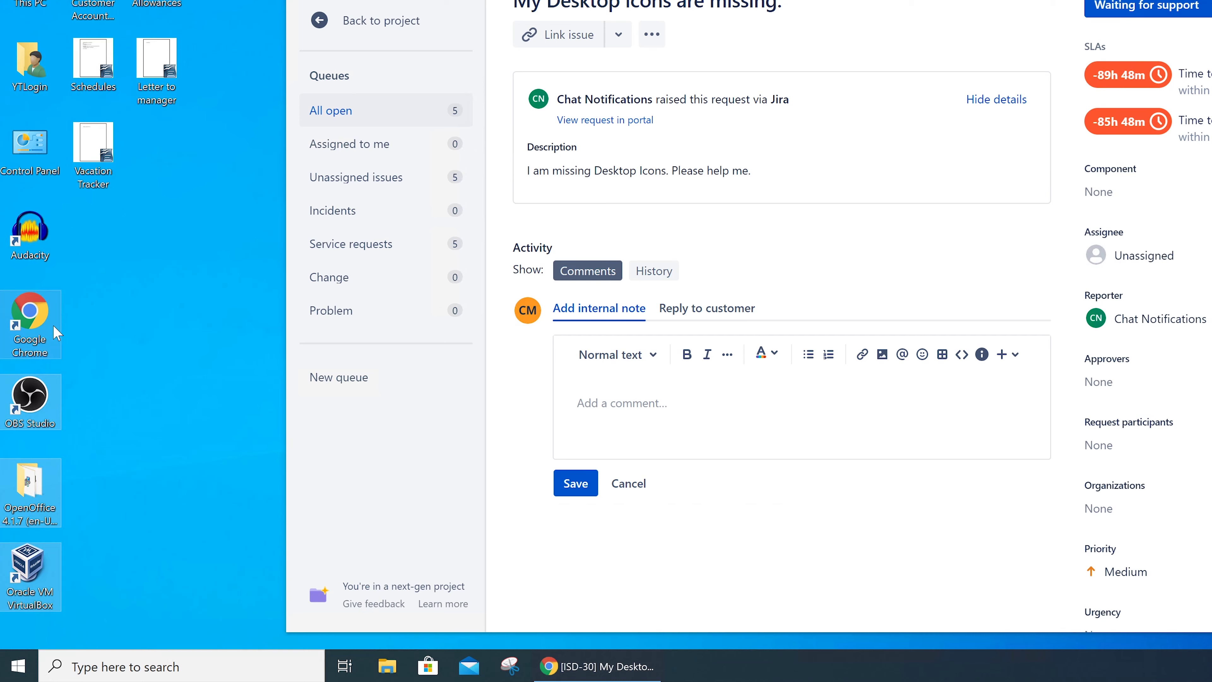
Examine the application shortcuts on the desktop and shift the browser window slightly upward.
right_click(56, 332)
click(157, 425)
drag(103, 295, 3, 616)
drag(32, 322, 29, 339)
click(420, 308)
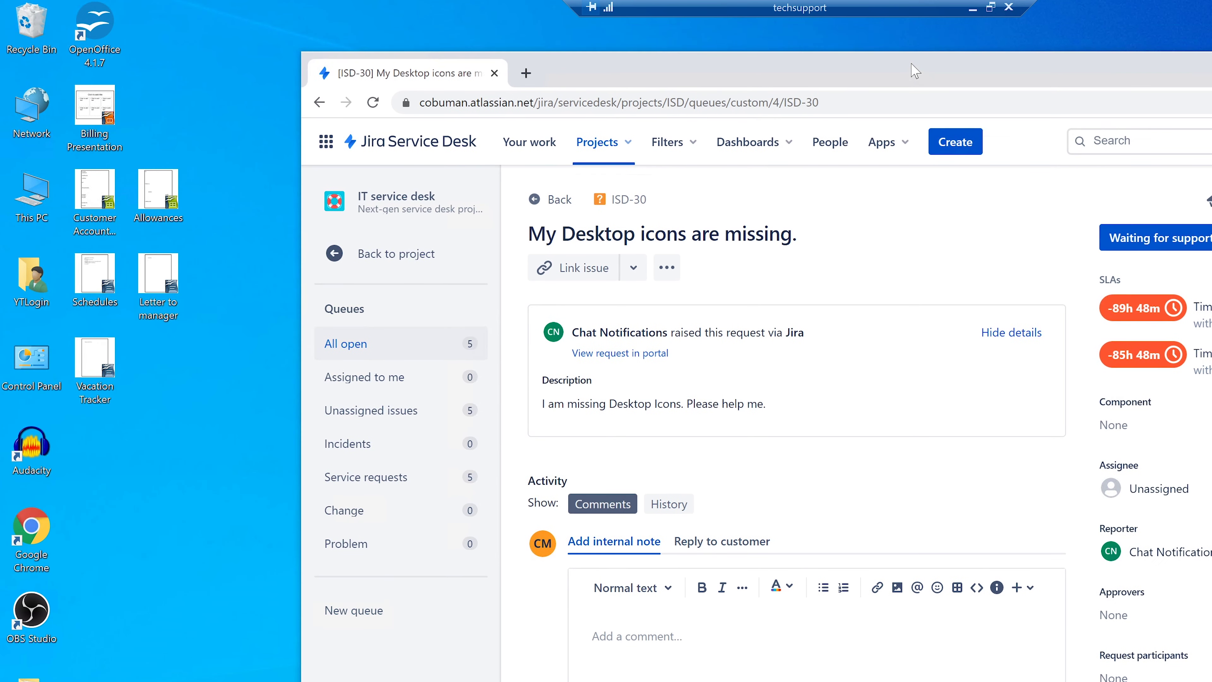
drag(914, 71, 902, 43)
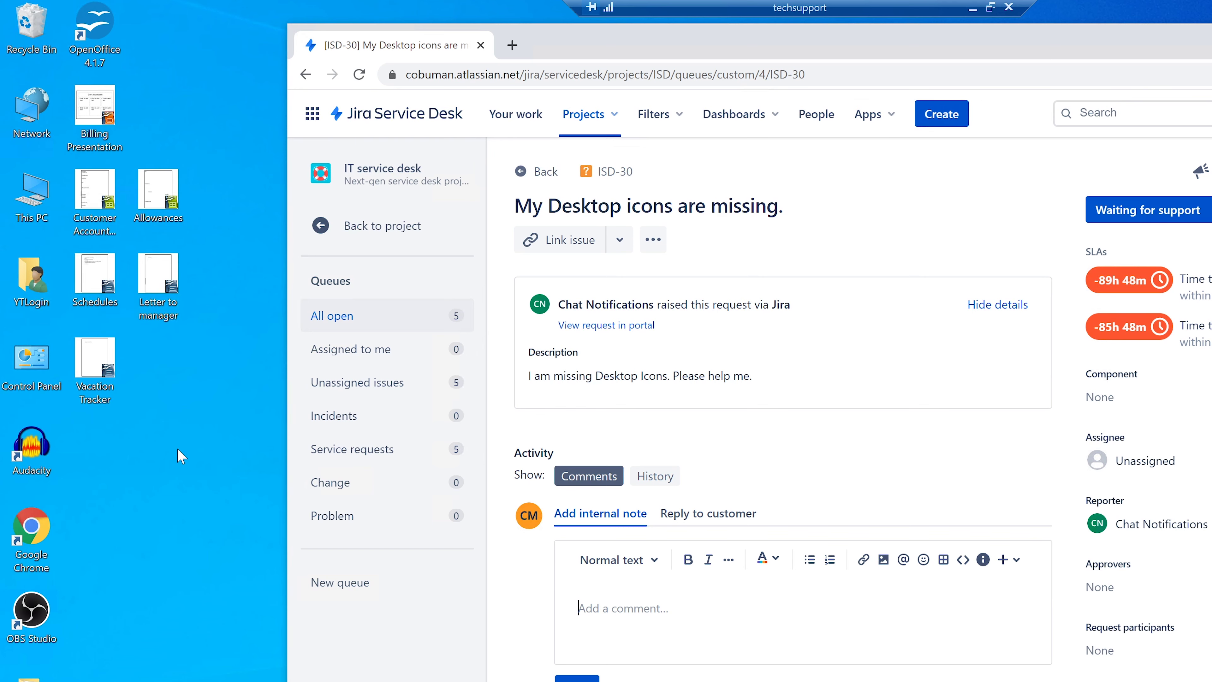
Select groups of document files and the OpenOffice shortcut on the desktop to examine them, clearing each selection.
drag(224, 83, 89, 425)
click(212, 435)
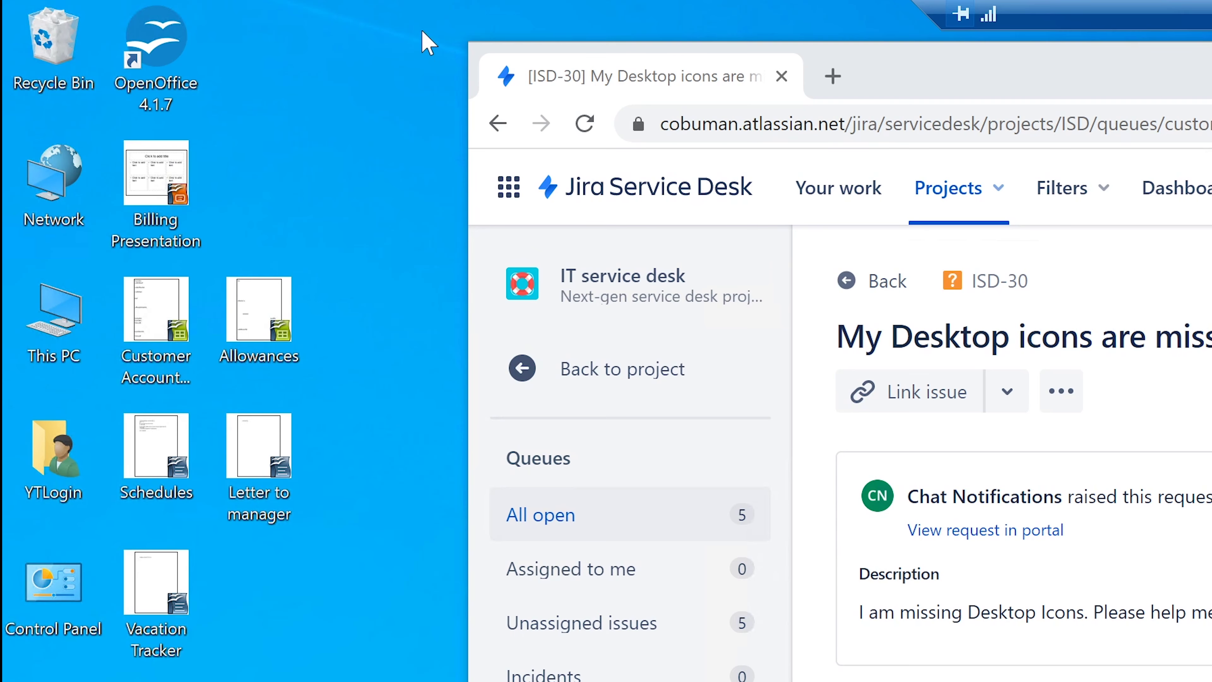
drag(254, 2, 141, 384)
drag(237, 637, 172, 669)
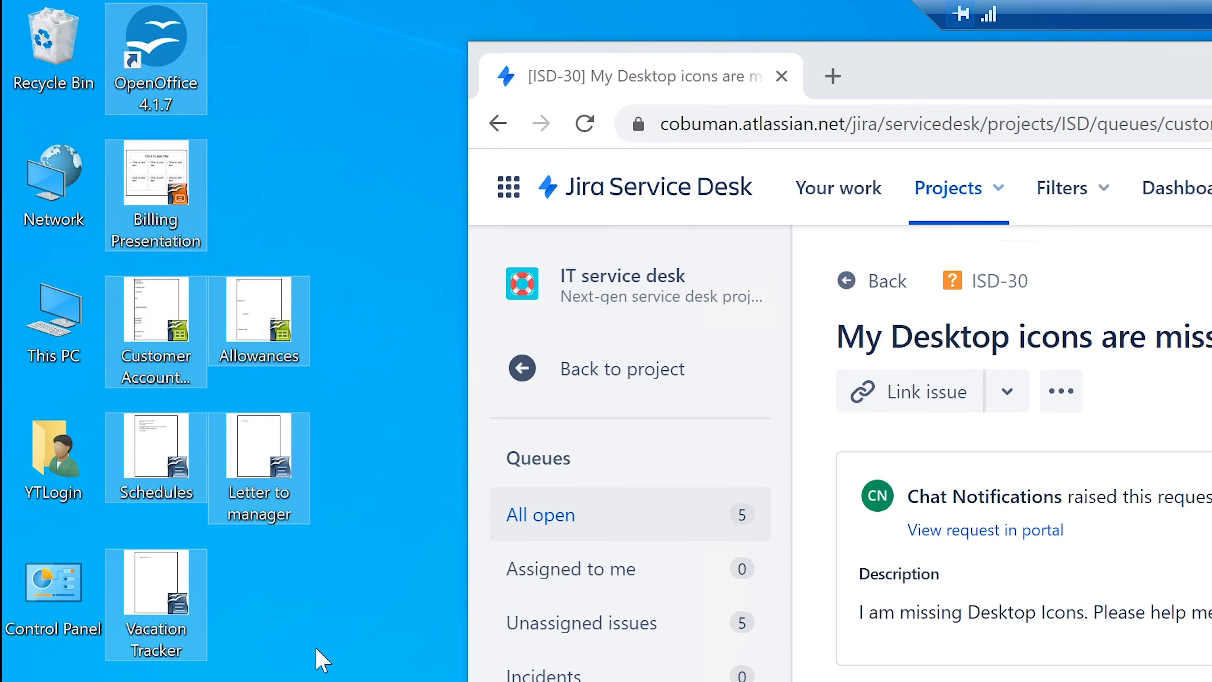
click(323, 662)
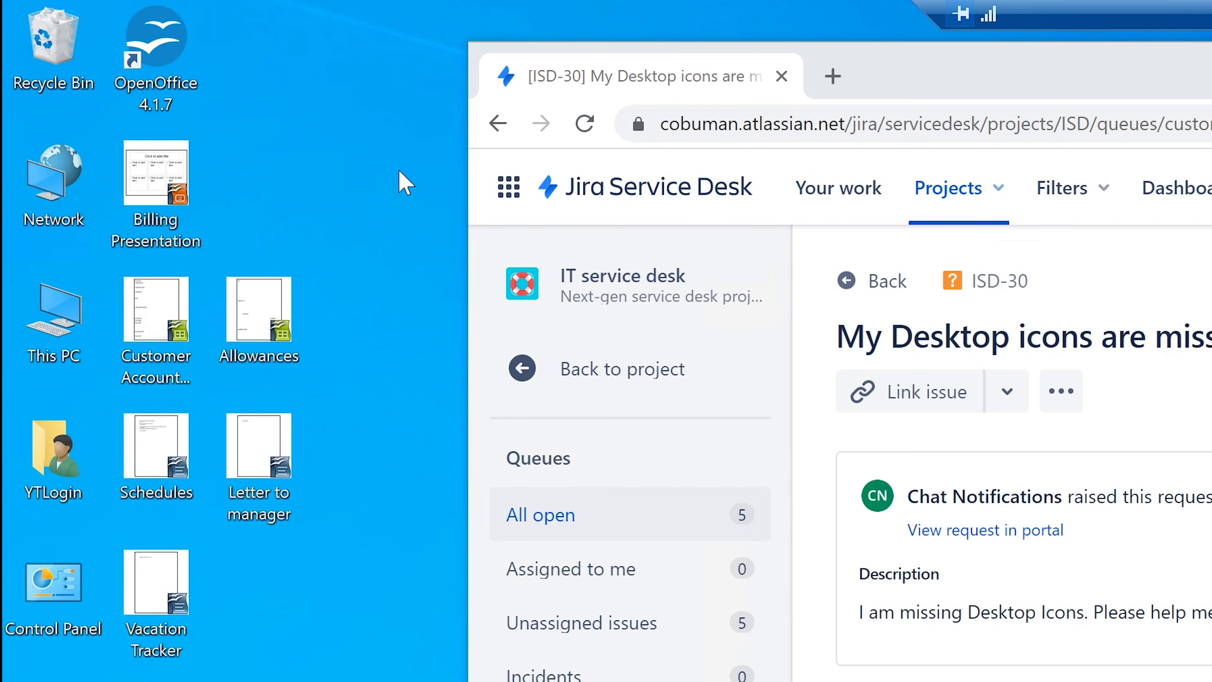
drag(406, 154, 132, 678)
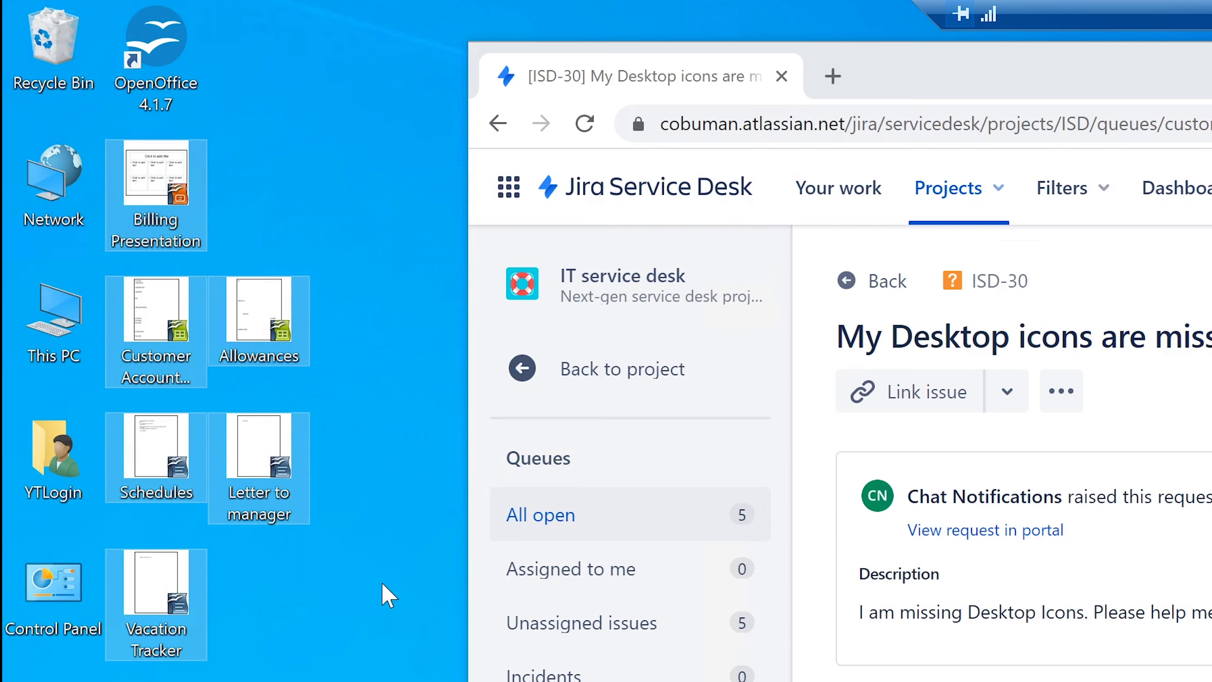
click(414, 349)
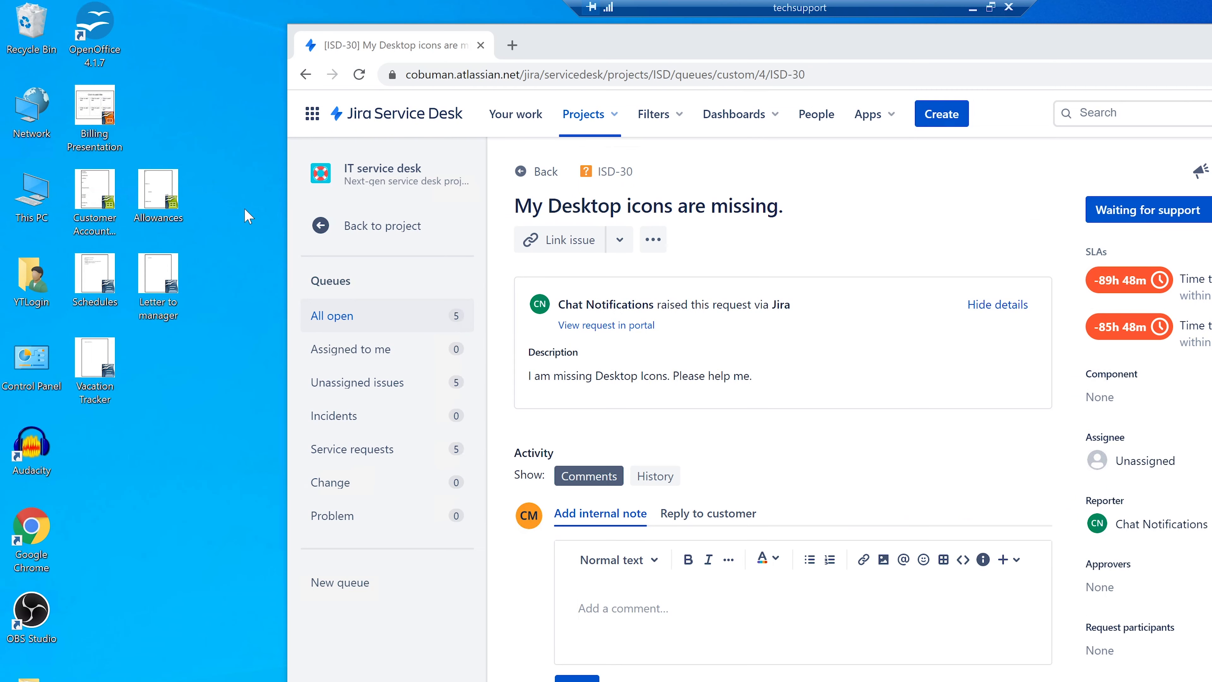
drag(266, 103, 90, 441)
click(159, 489)
Go back to the All open queue and open the ticket "I can't hear people through Zoom meeting.".
click(305, 75)
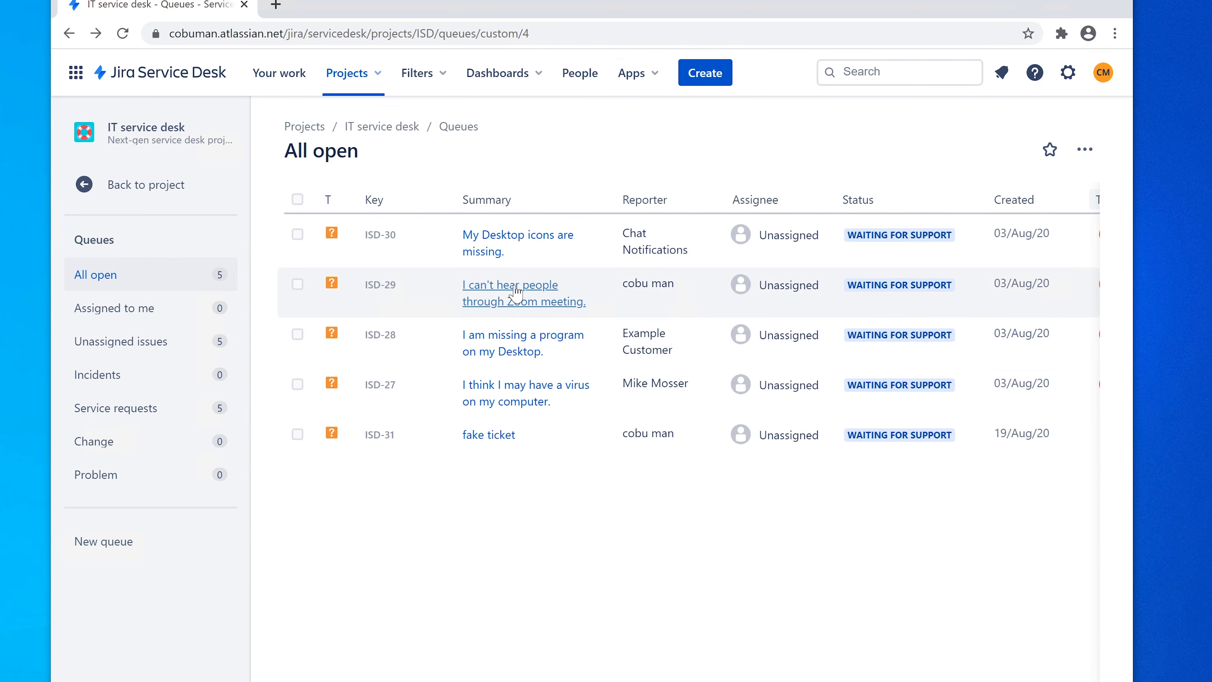
click(527, 306)
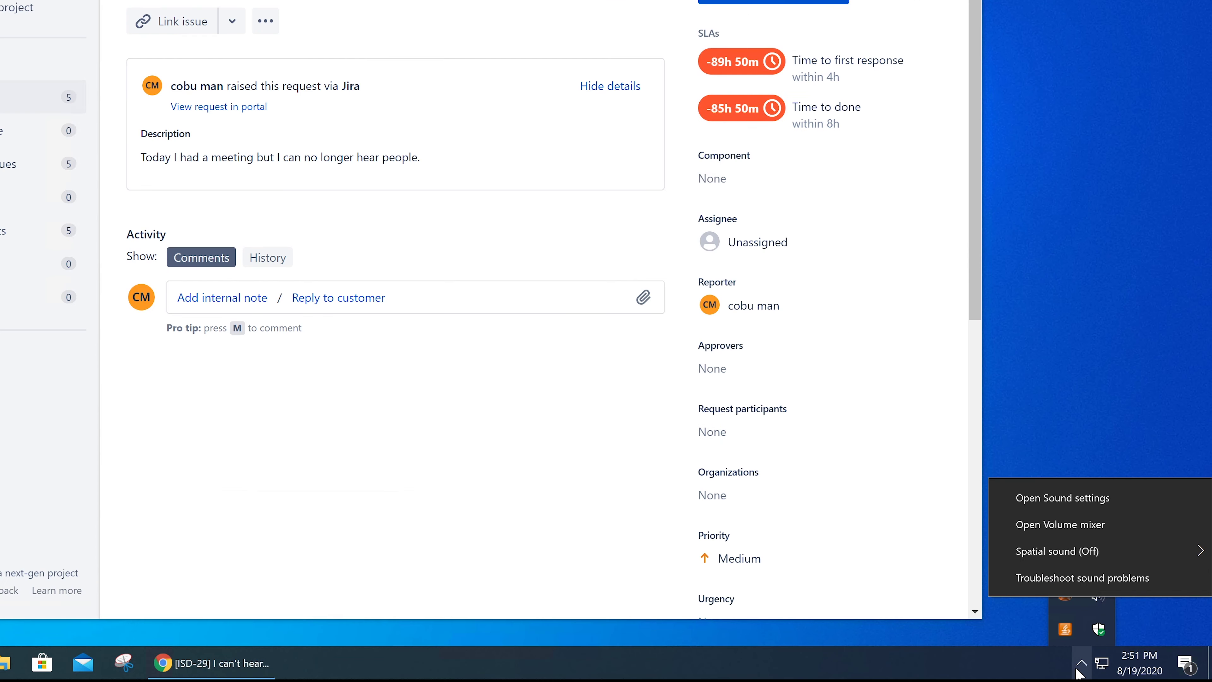
Open the Windows Sound settings and show the available output devices.
click(1081, 663)
click(1081, 663)
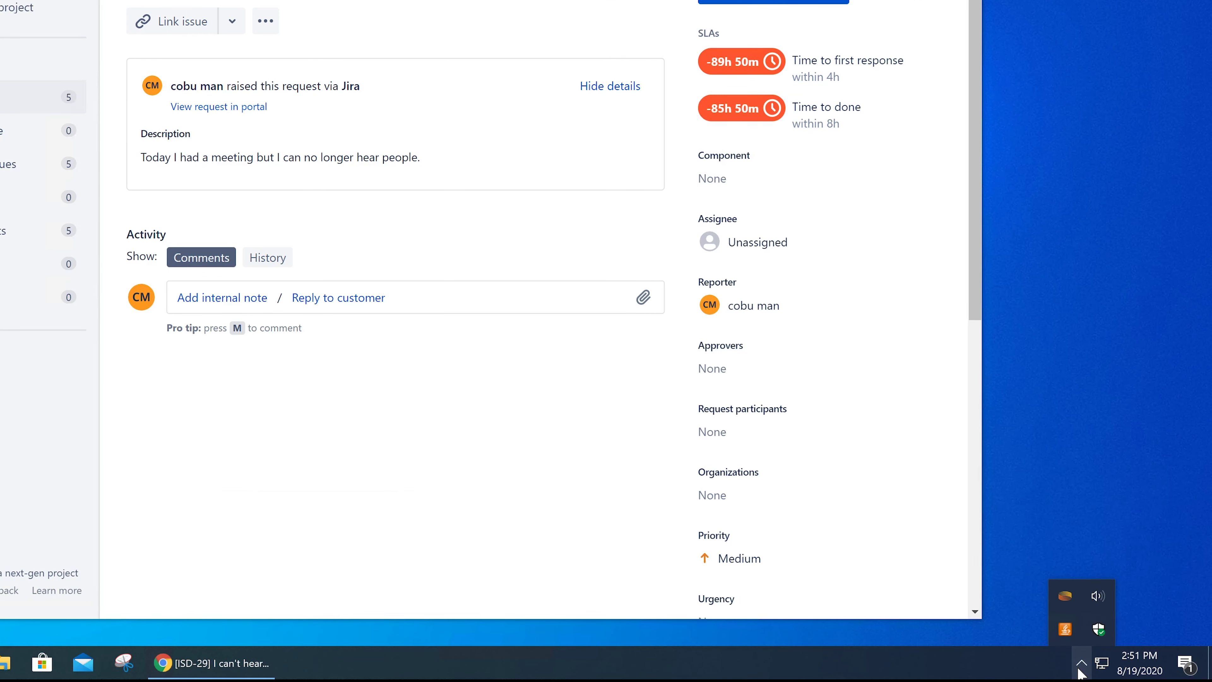
right_click(1093, 601)
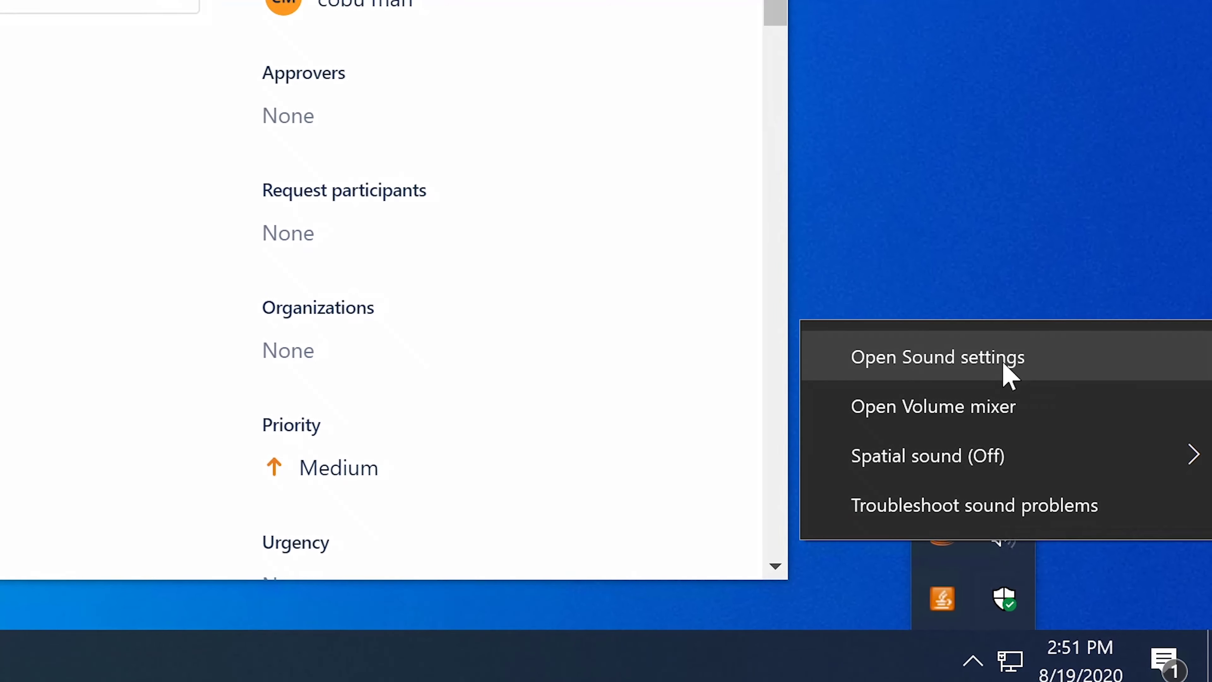
click(1021, 376)
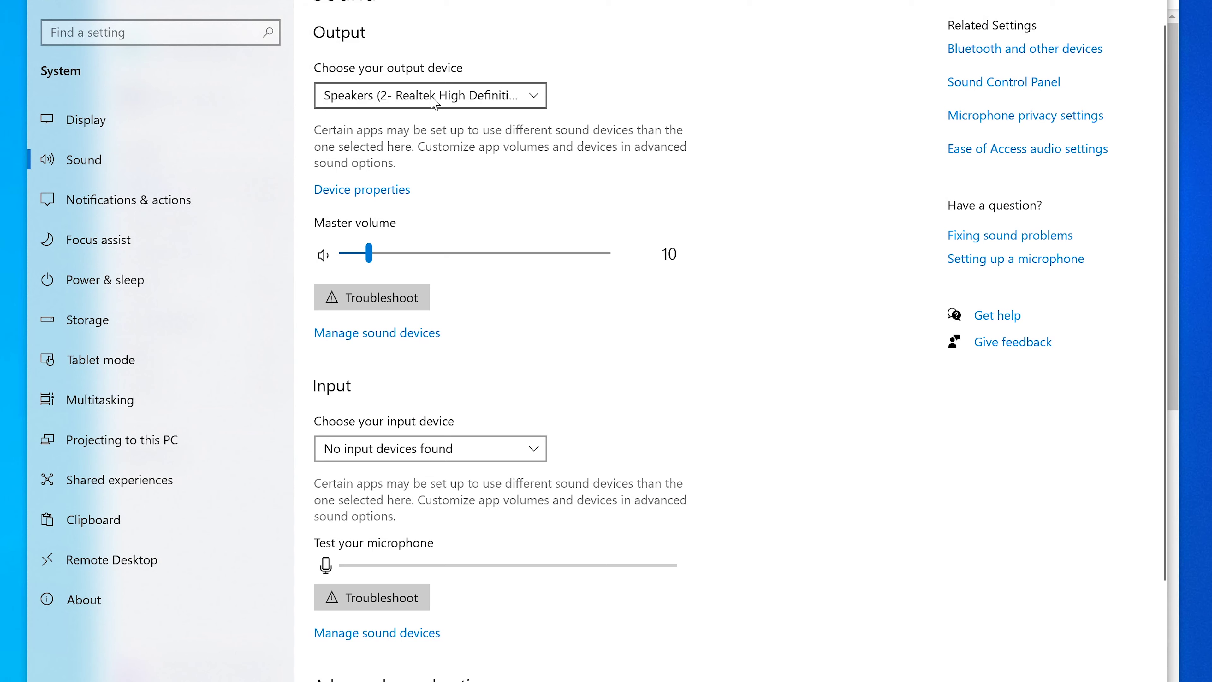
click(465, 100)
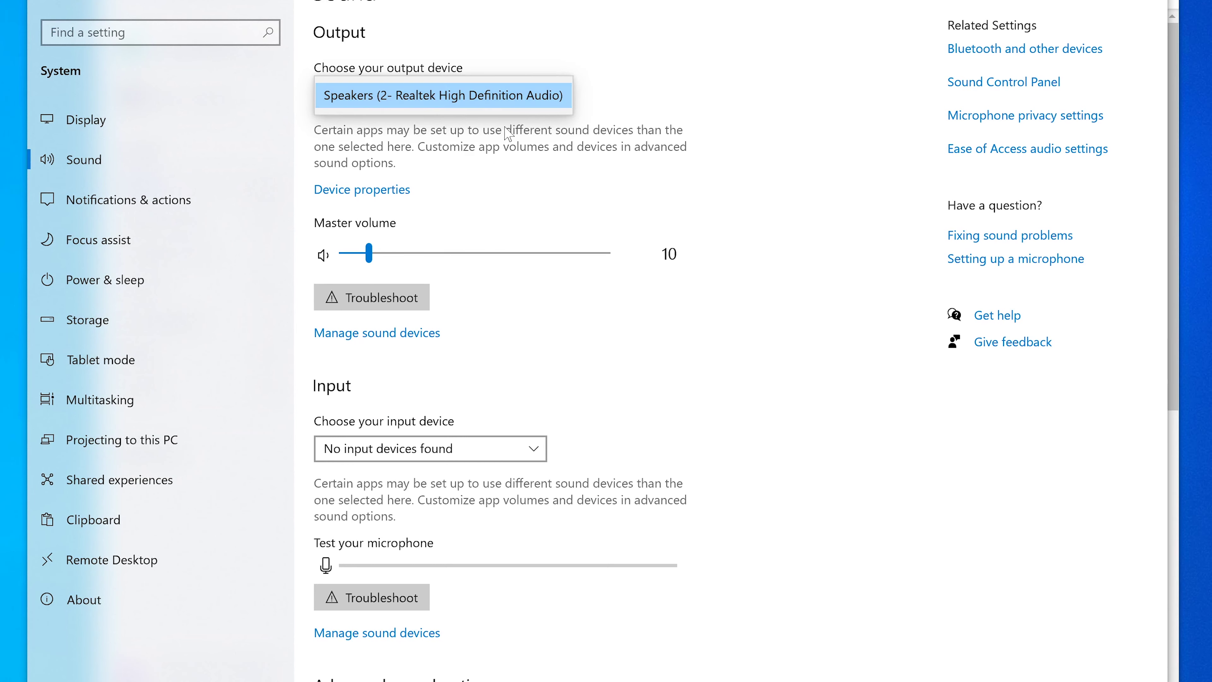
Check the available output and input devices in the Sound settings, leaving the device selections as they are.
click(497, 137)
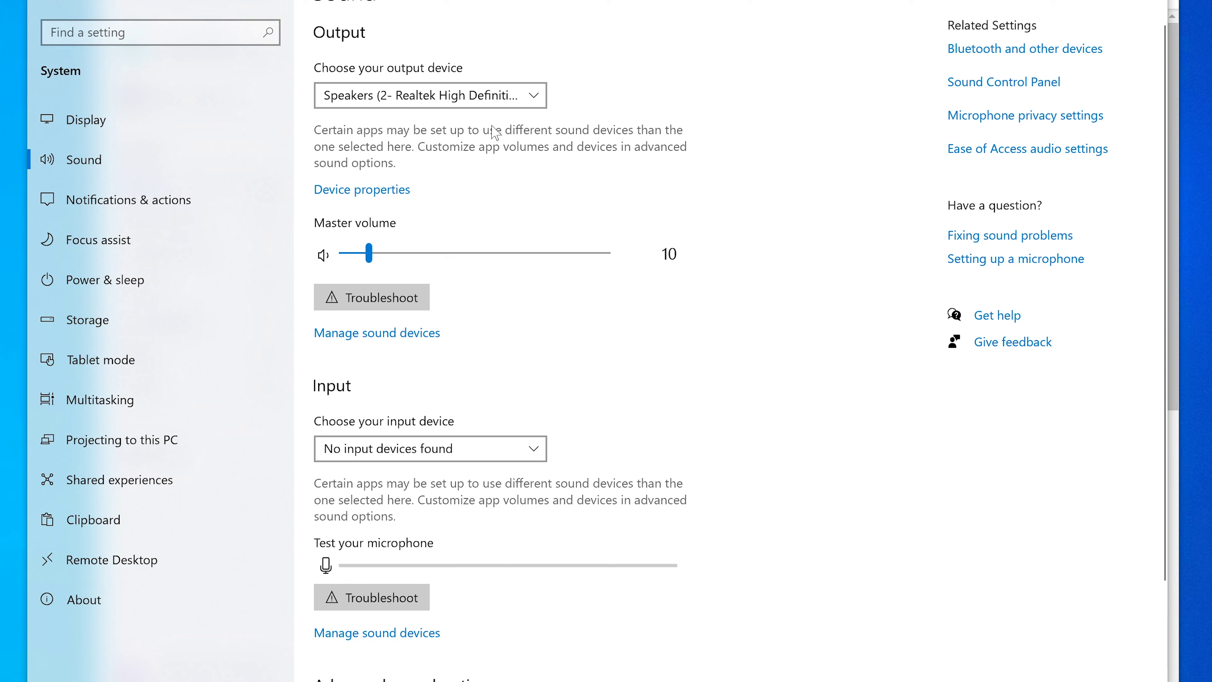
click(479, 98)
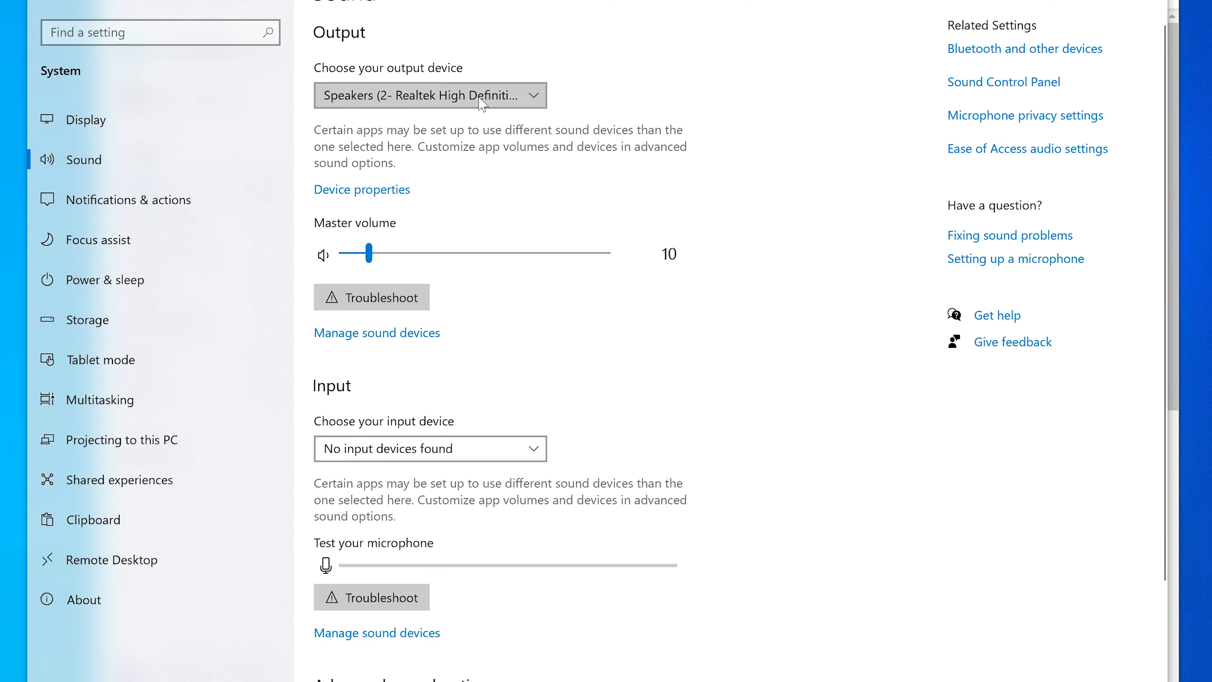
click(478, 149)
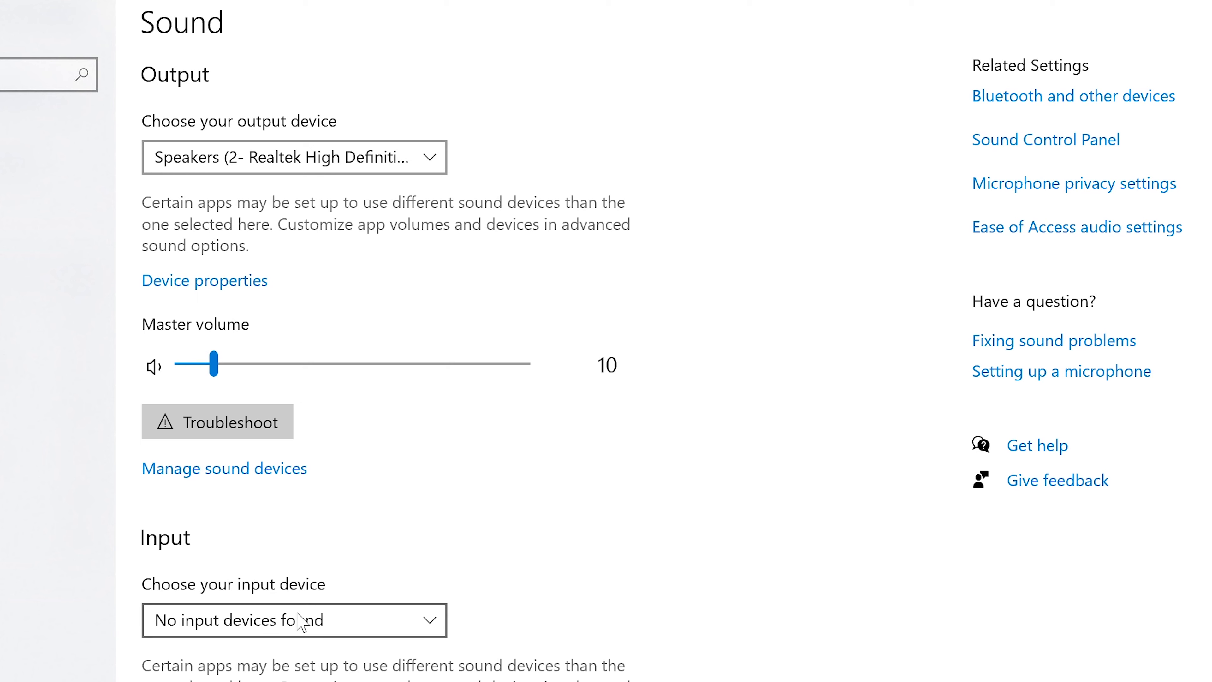
click(299, 623)
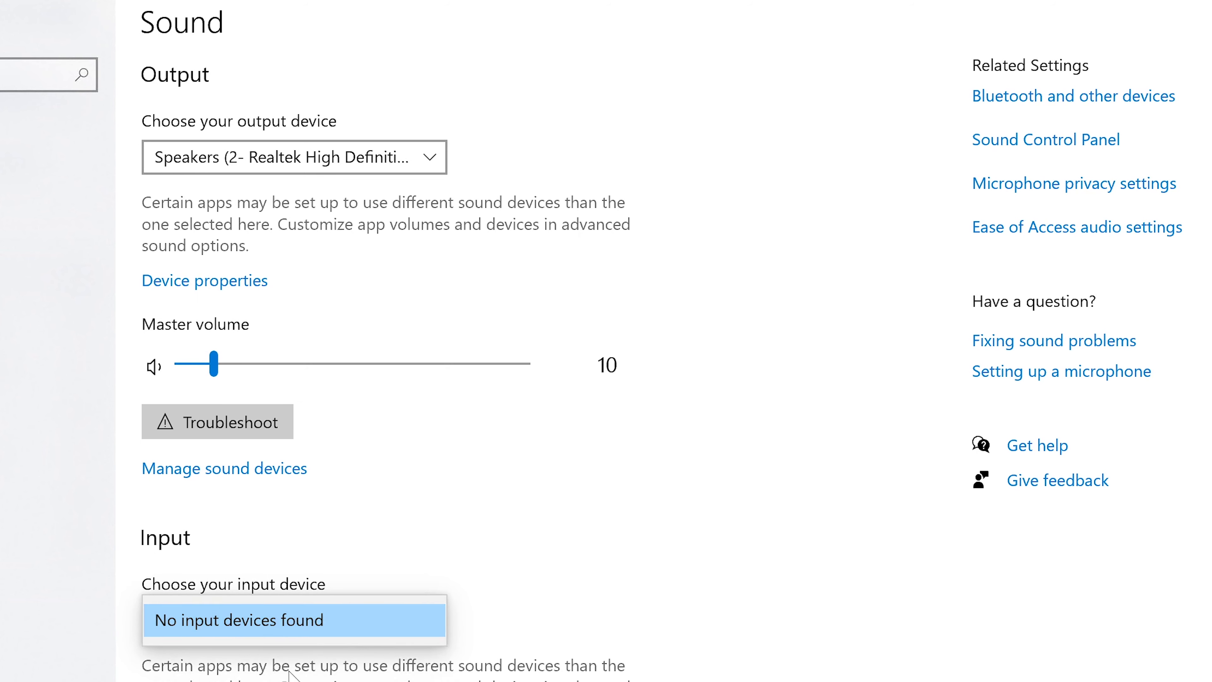
click(281, 657)
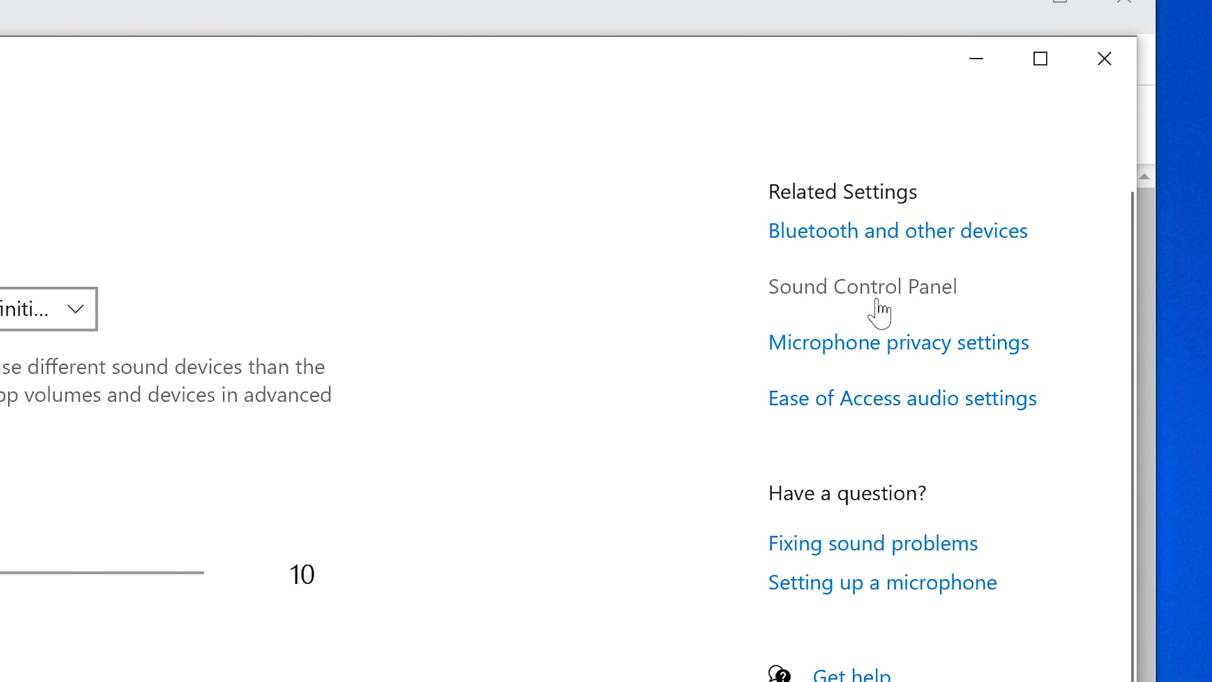
Open the Sound Control Panel and inspect the Realtek speakers among the playback devices, leaving the device deselected.
click(868, 285)
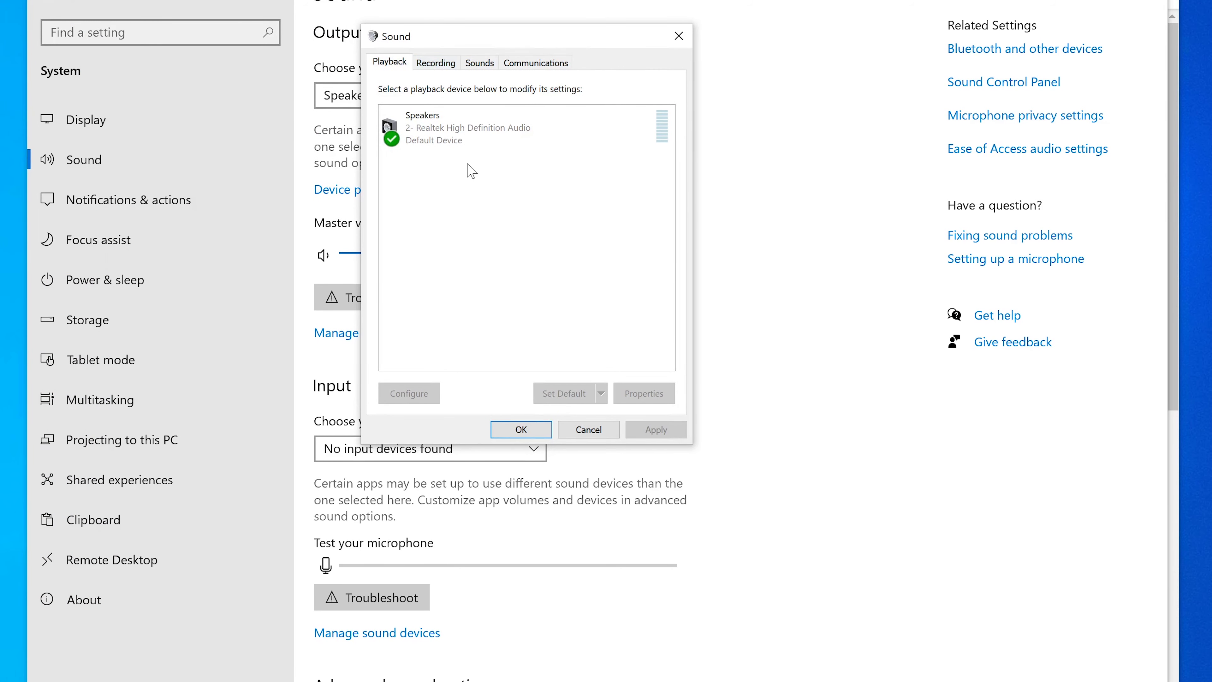
click(473, 127)
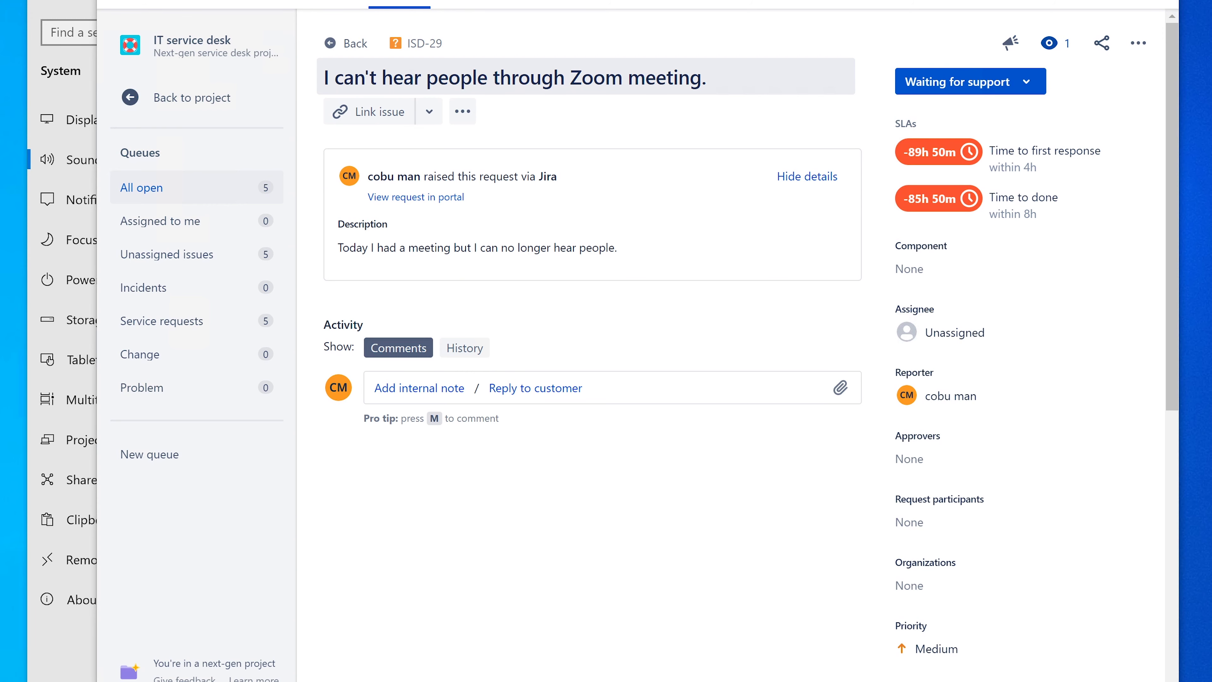
key(alt+Tab)
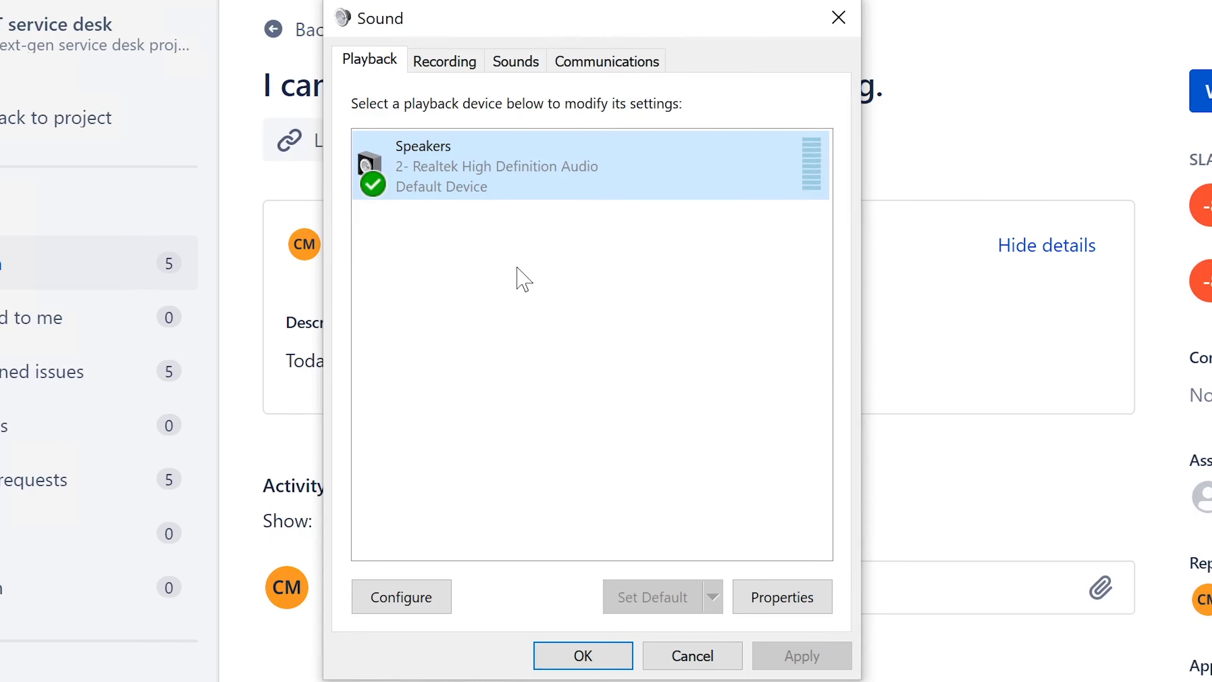
click(480, 193)
click(451, 136)
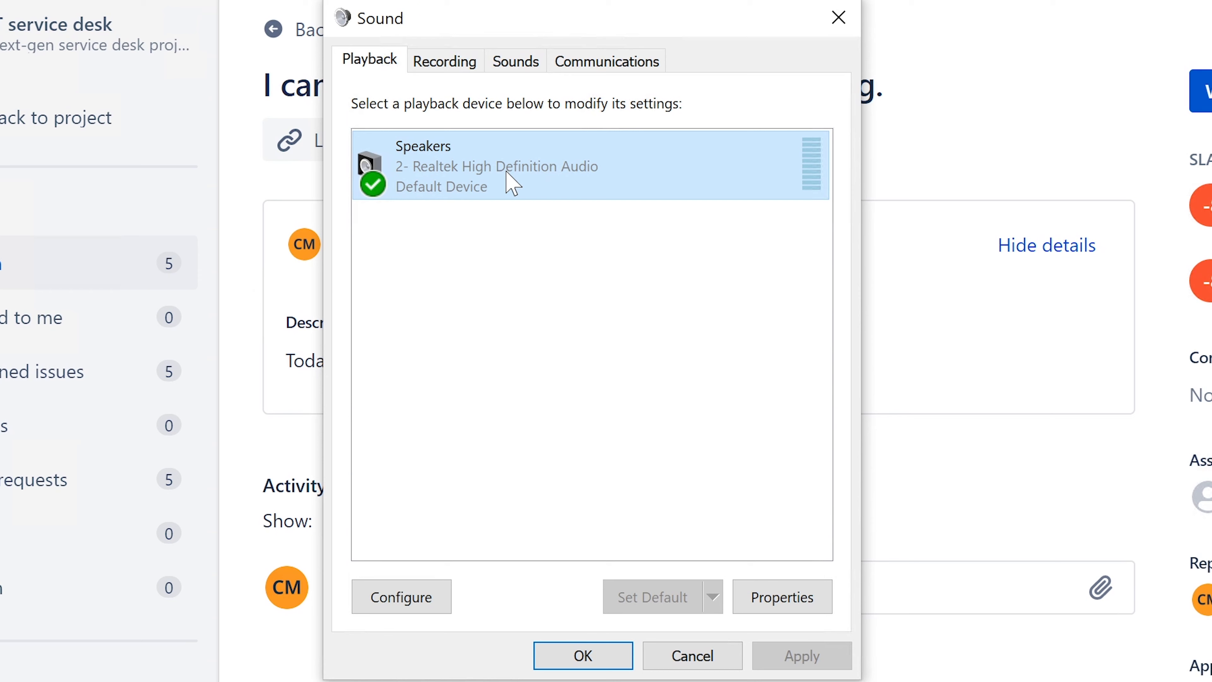
click(473, 283)
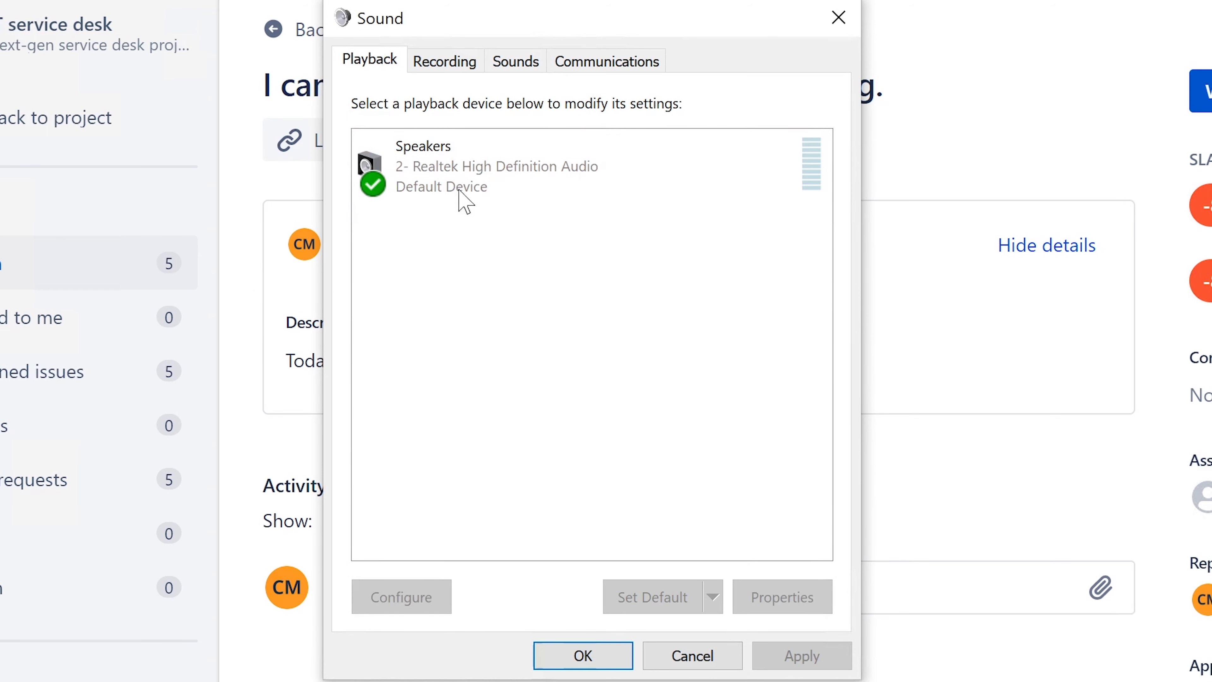